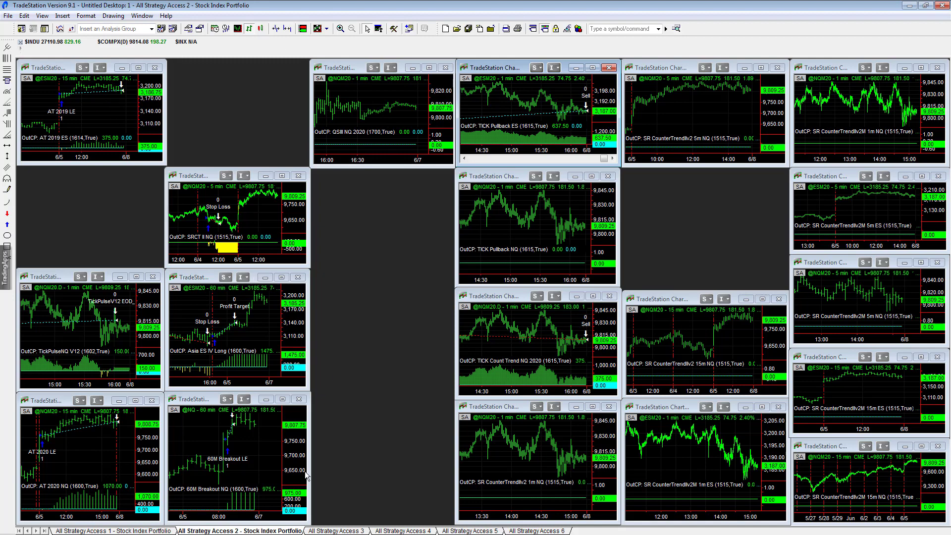
Step: Select the ES 60-minute chart, open and cancel Format Window, then select the NQ charts
click(257, 327)
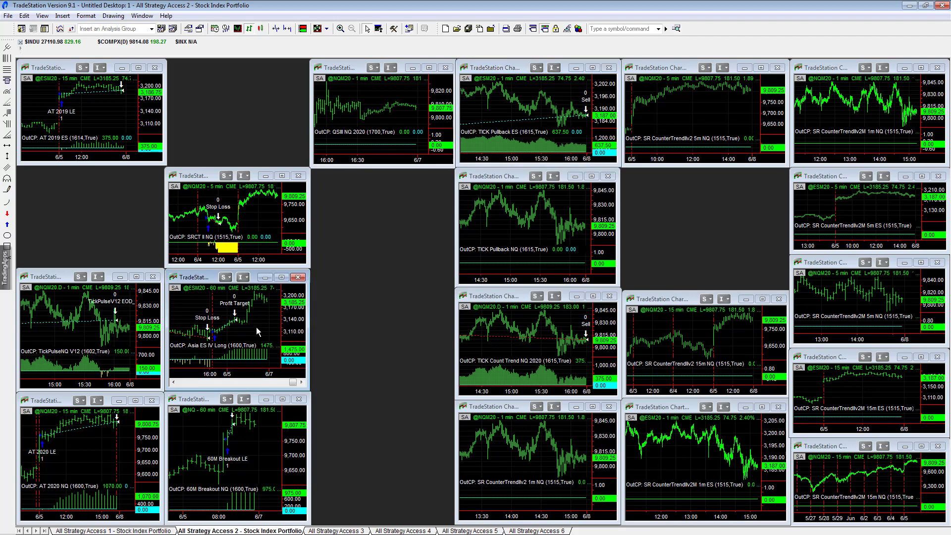
double_click(246, 477)
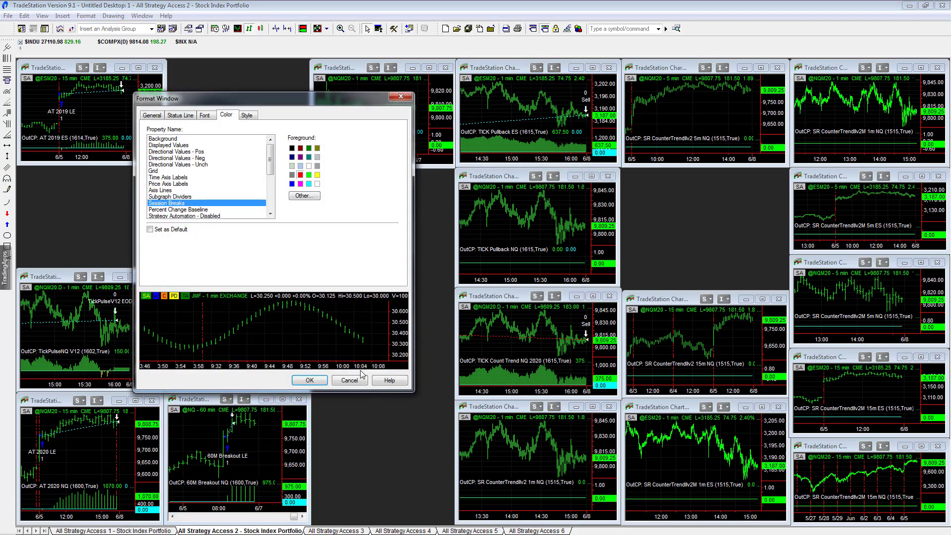
click(353, 381)
click(521, 358)
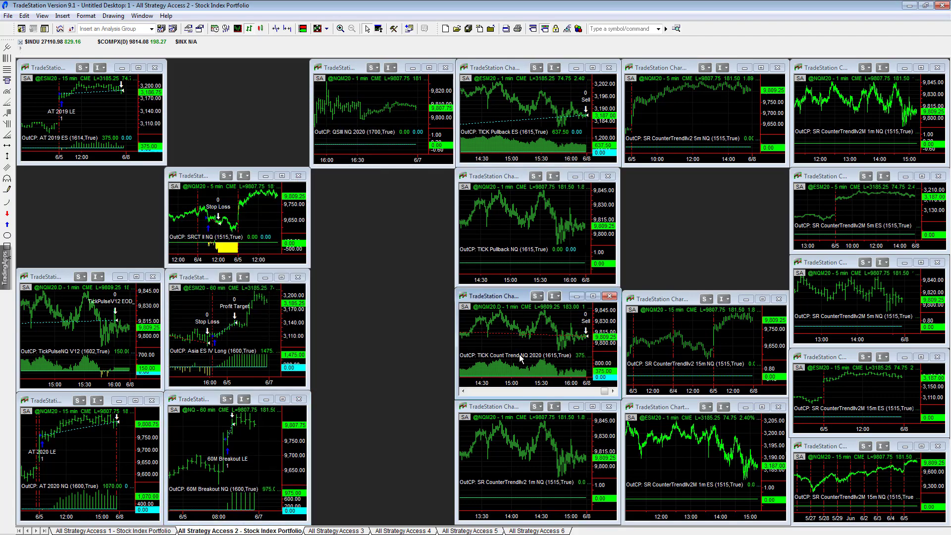
click(87, 459)
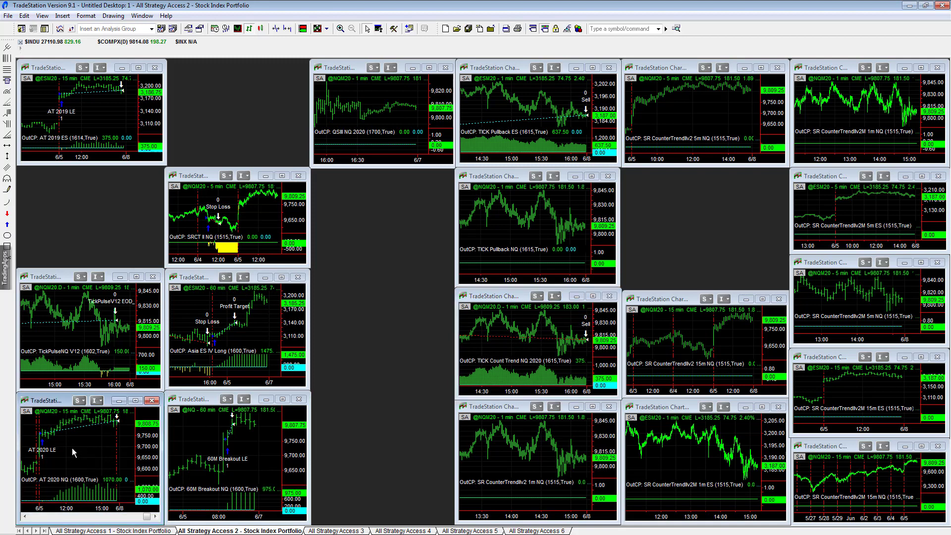
Step: Switch to the All Strategy Access 1 - Stock Index Portfolio workspace and select its Cobra charts
click(119, 530)
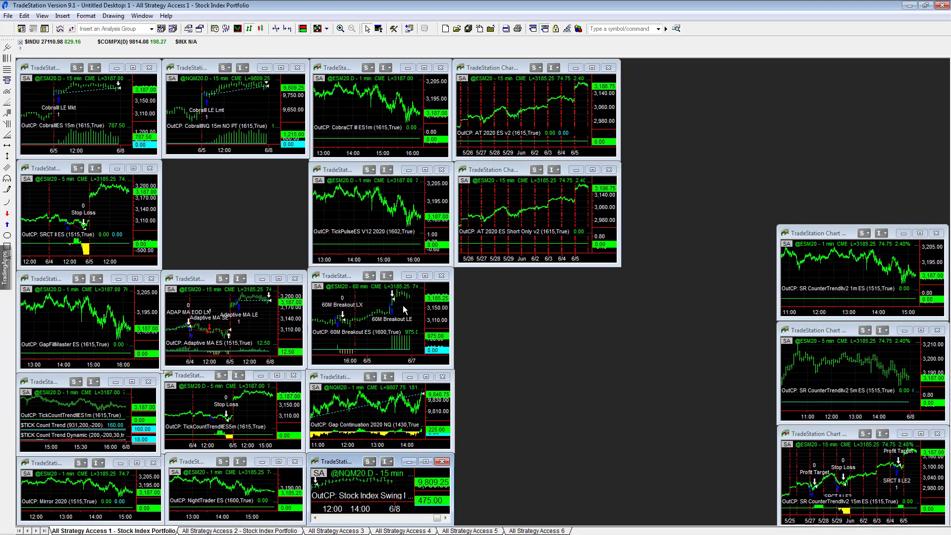
click(234, 106)
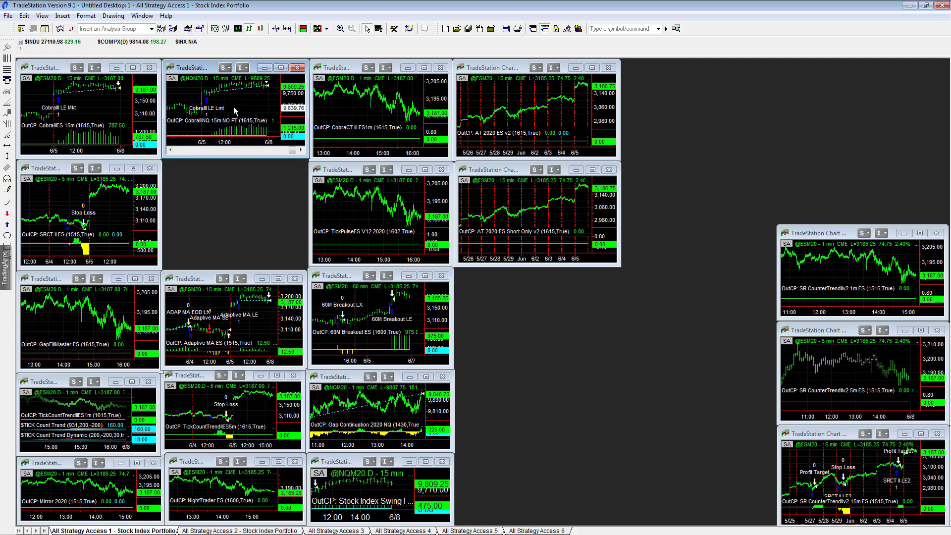
click(54, 94)
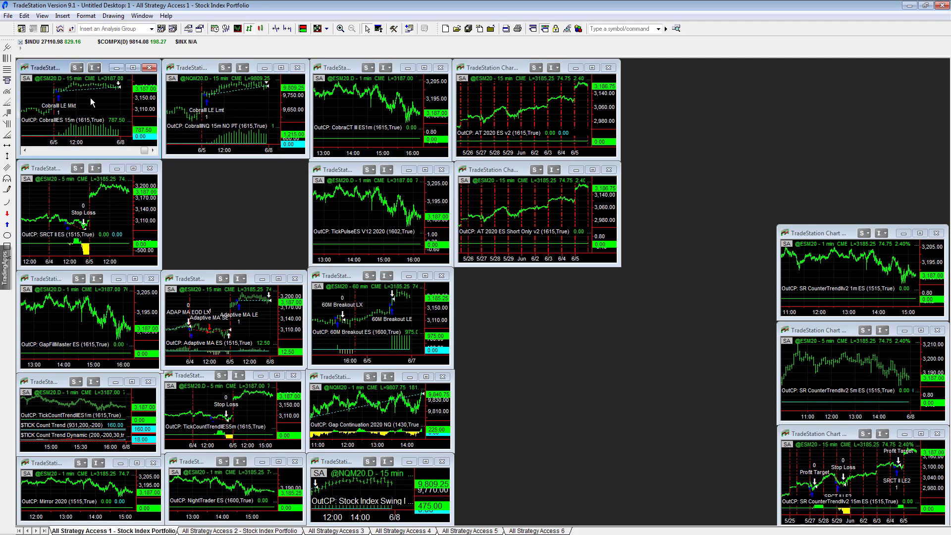
click(248, 110)
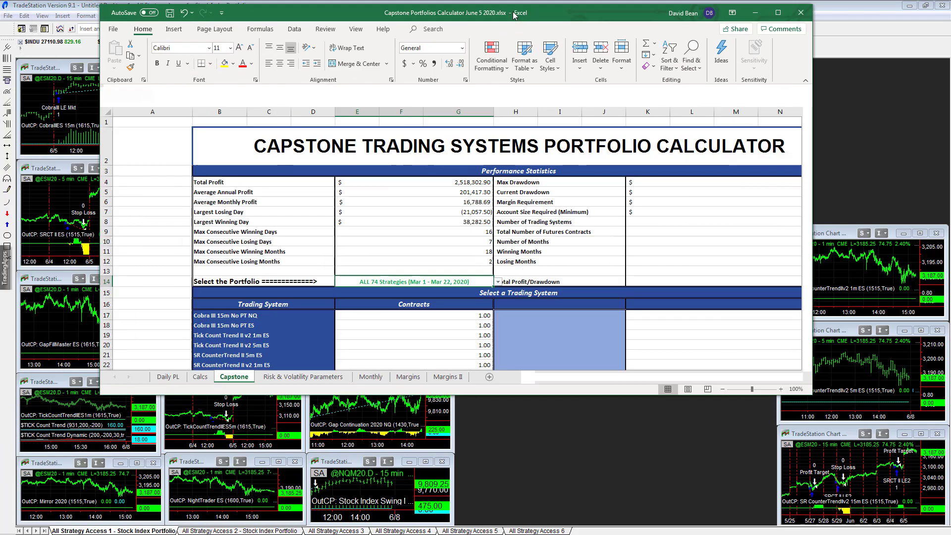
Step: Choose Stock Index Portfolio 2020 (19) in the E14 dropdown and maximize the workbook window
drag(486, 18, 430, 47)
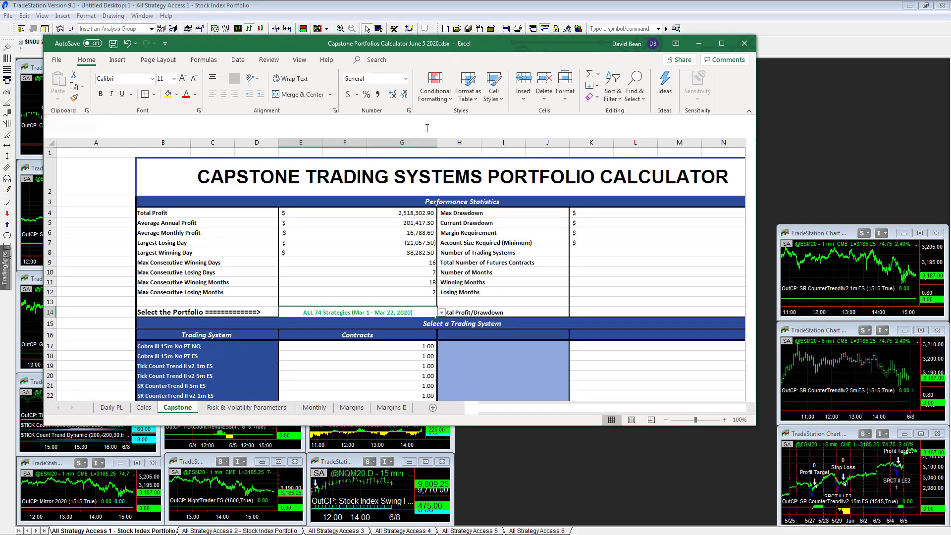
click(442, 313)
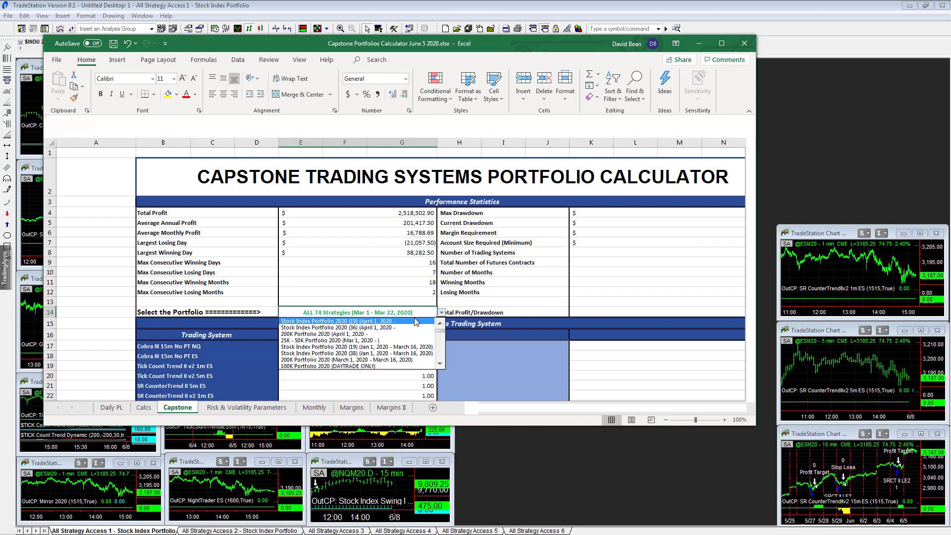
click(415, 322)
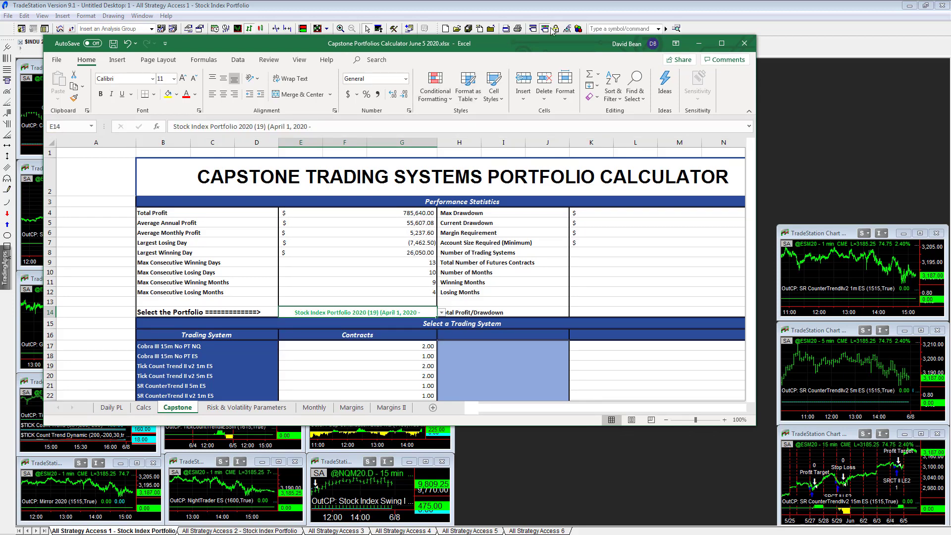
double_click(548, 48)
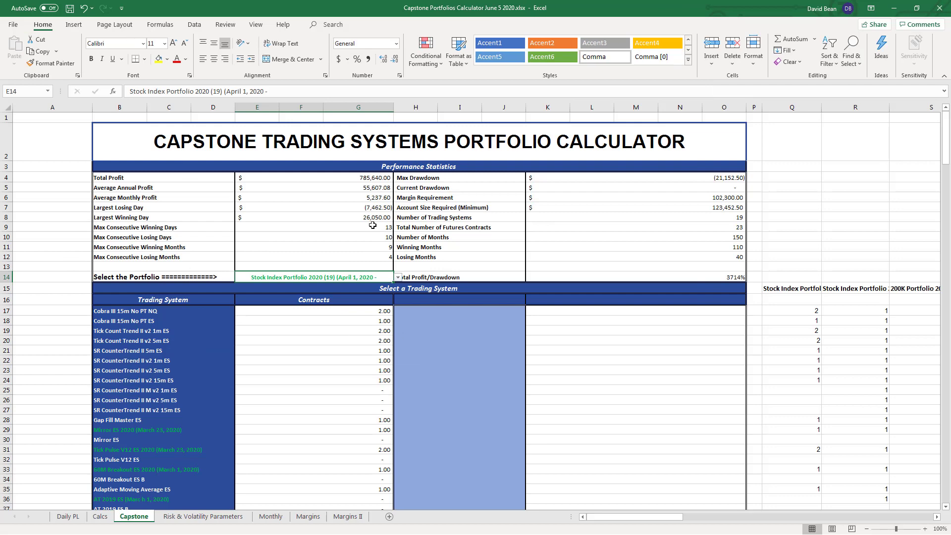
Step: Inspect the Current Drawdown formula in K5 and the April, May and June 2020 result formulas
click(813, 197)
click(666, 190)
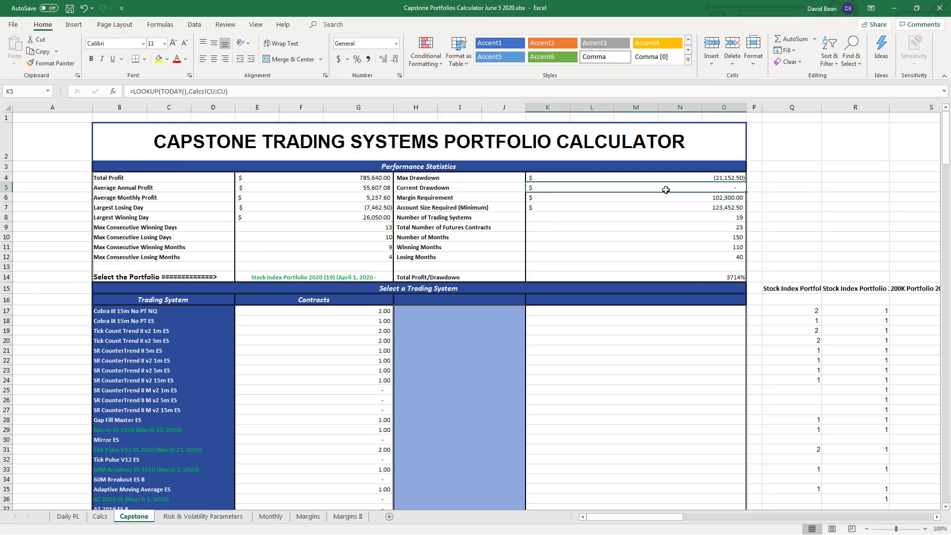
scroll(685, 342, down, 20)
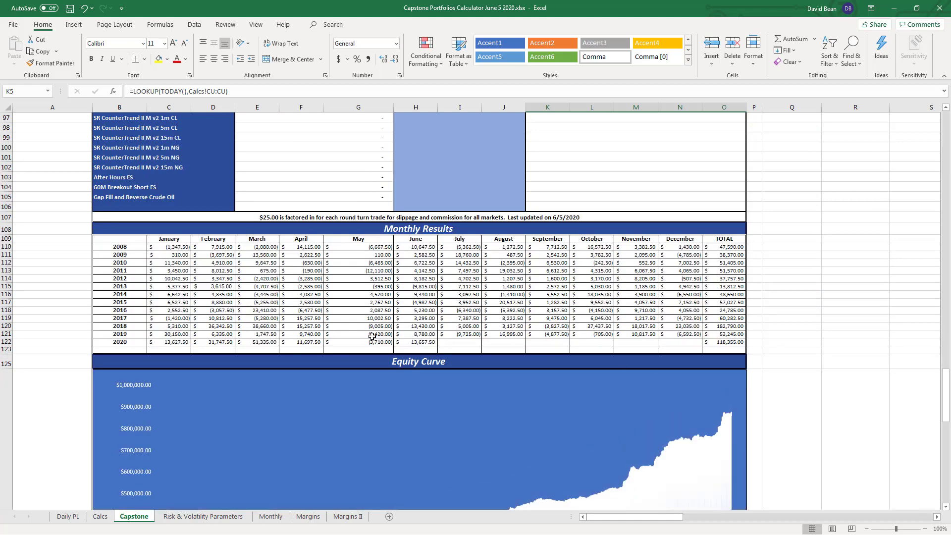
click(359, 340)
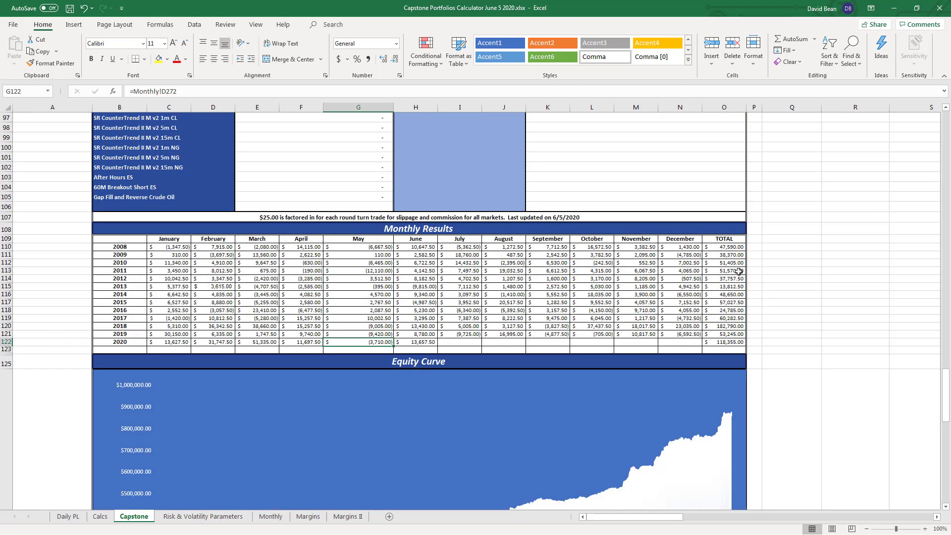
click(297, 342)
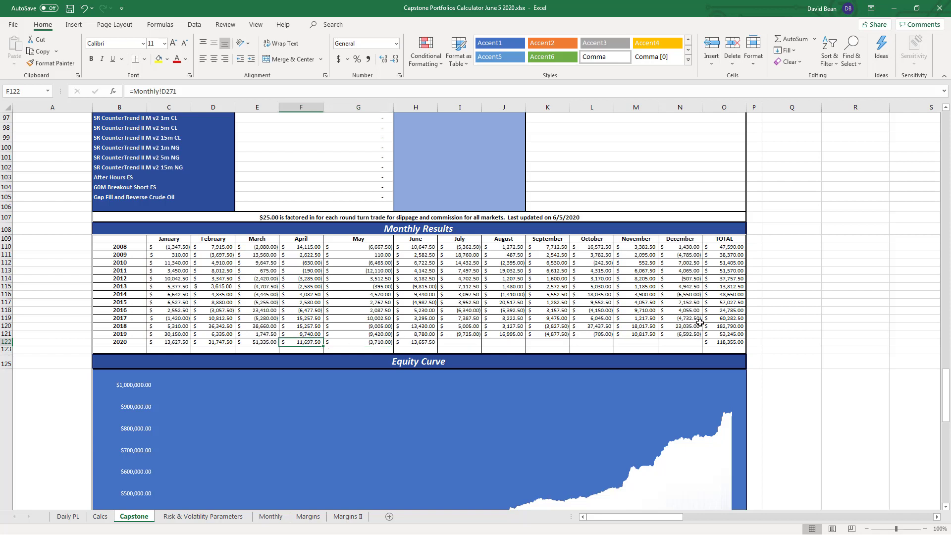
click(369, 341)
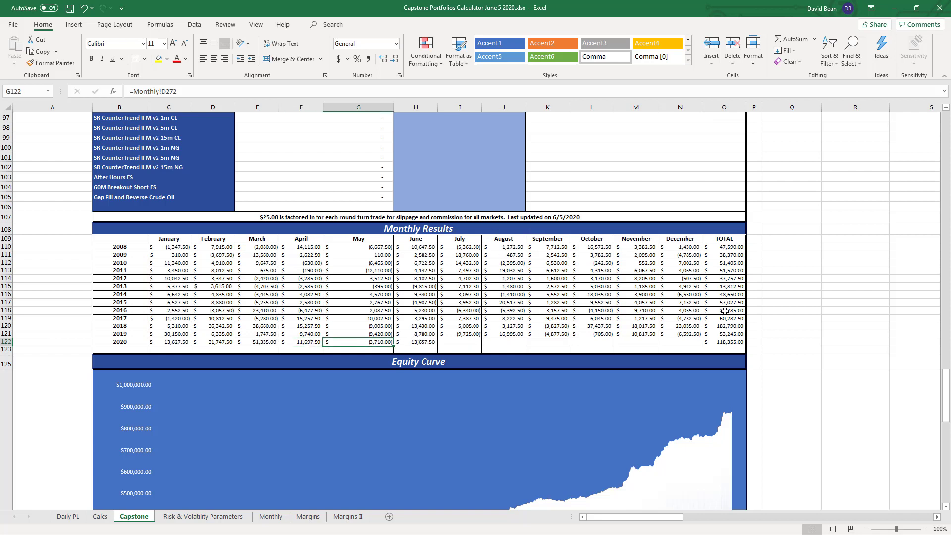
click(415, 343)
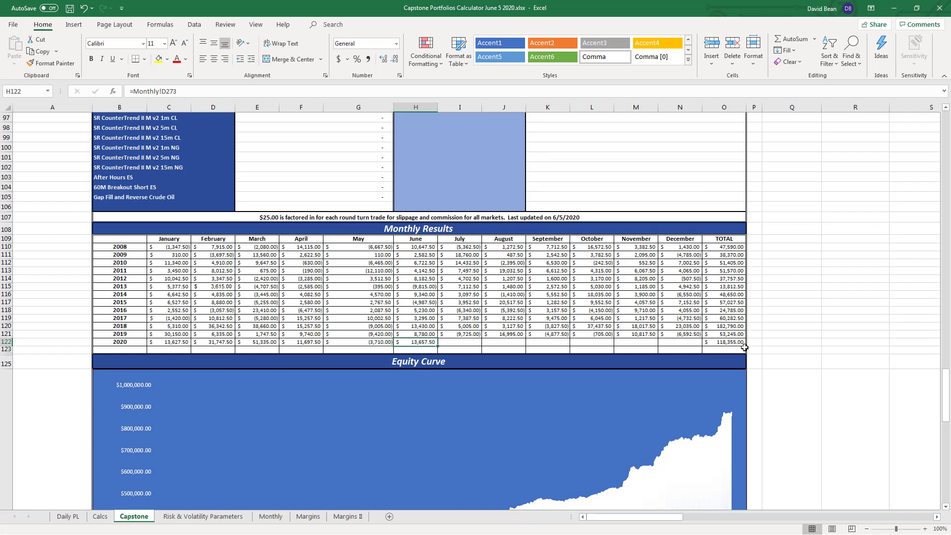
Step: Scroll through the monthly results and charts, then return to the top of the sheet
scroll(870, 260, down, 11)
scroll(866, 230, up, 1)
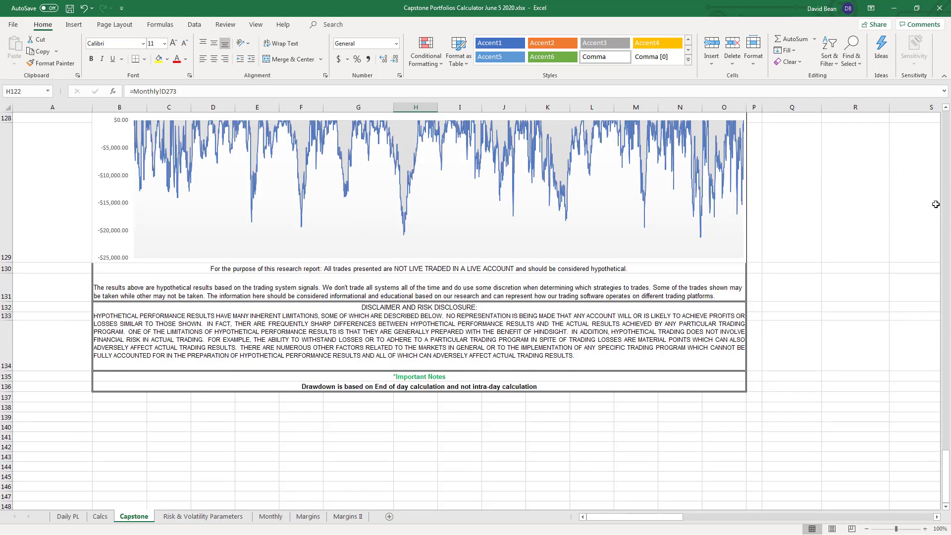
scroll(948, 208, up, 18)
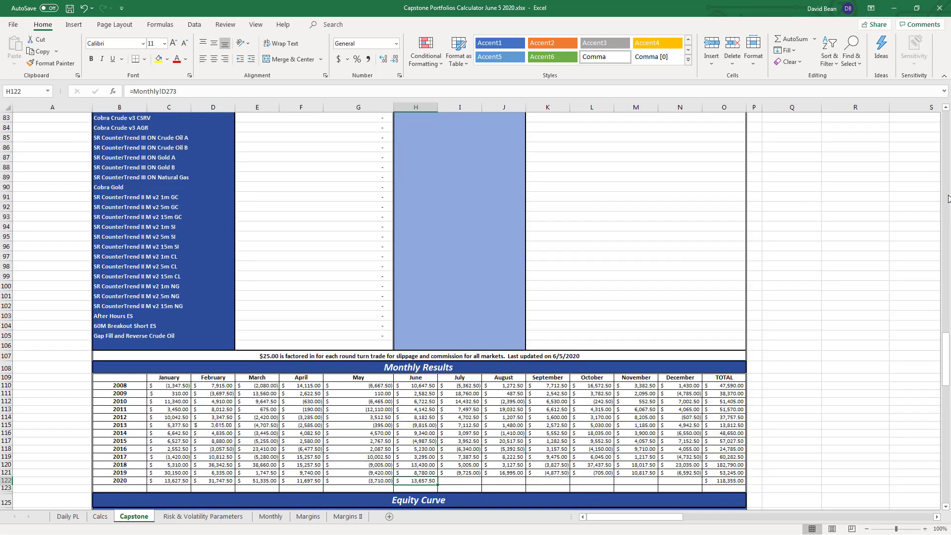
scroll(948, 198, up, 20)
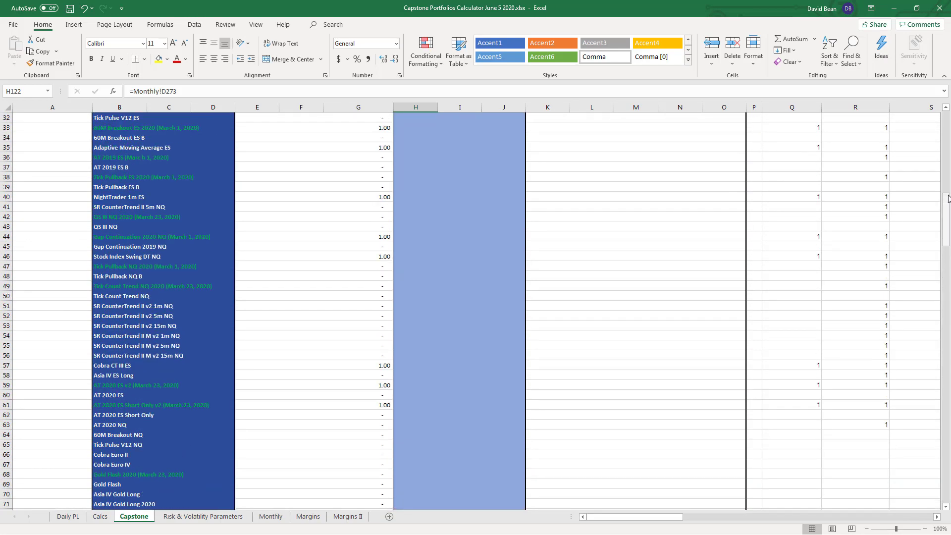
drag(948, 198, 948, 128)
click(827, 199)
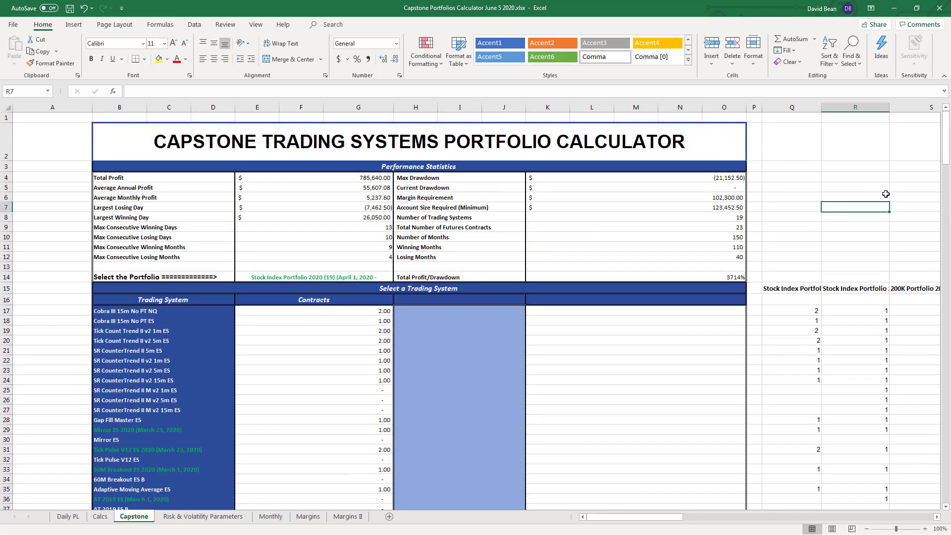
click(352, 278)
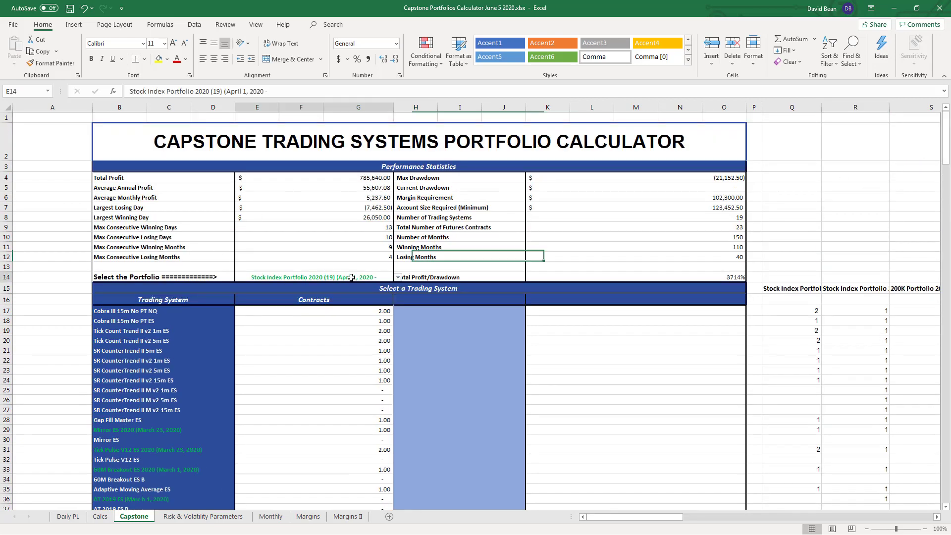
click(399, 278)
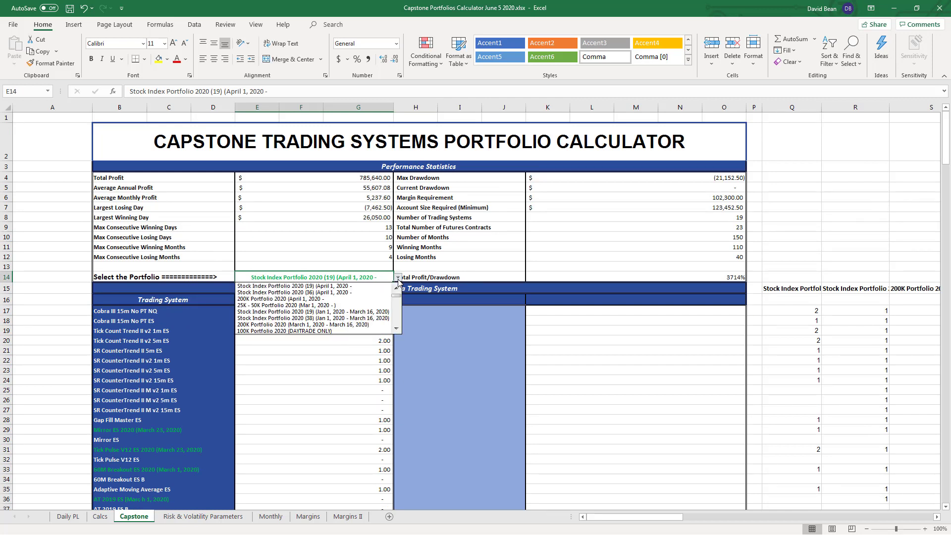
click(360, 292)
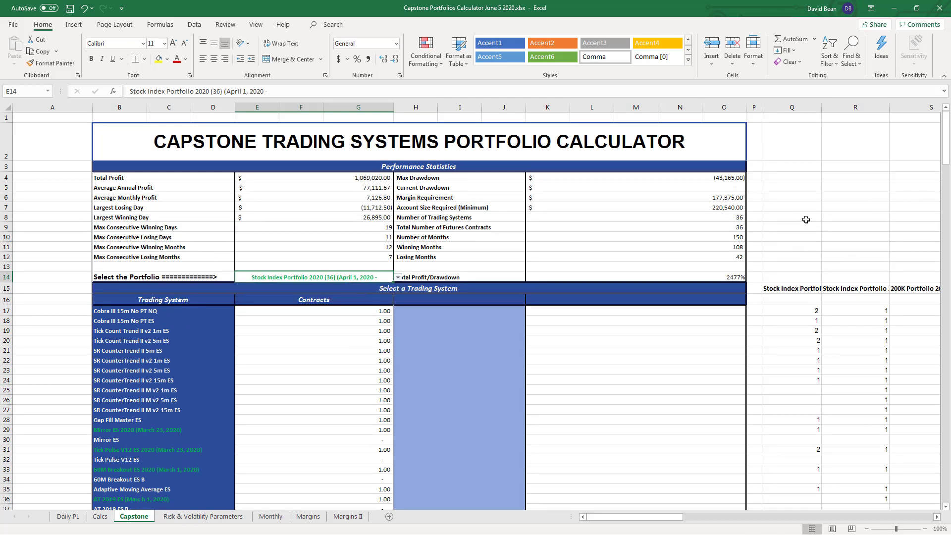
click(677, 194)
double_click(675, 189)
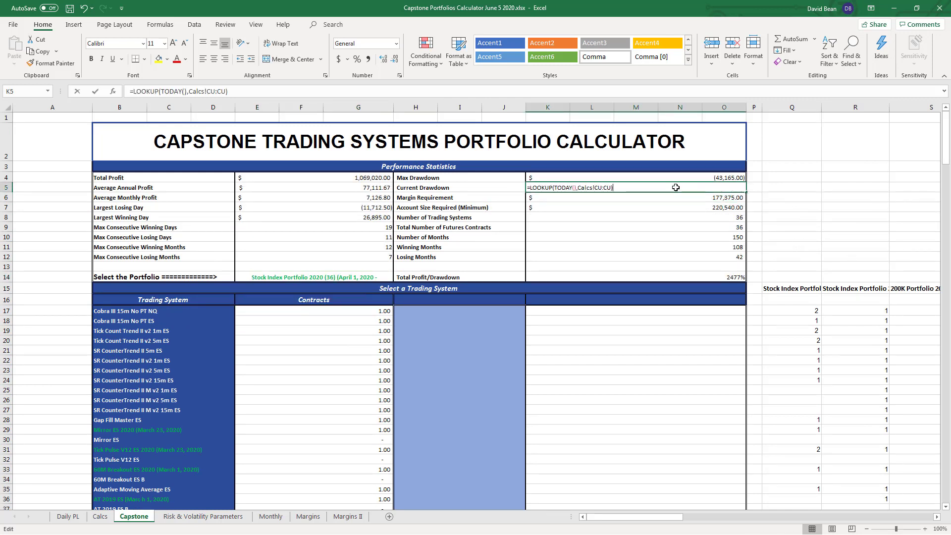
key(Escape)
scroll(615, 381, down, 20)
scroll(709, 373, down, 10)
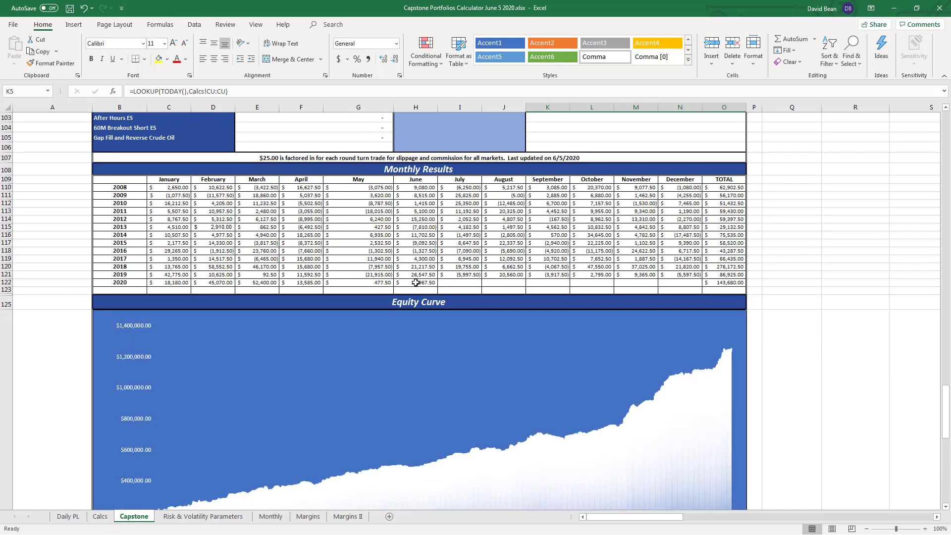
click(416, 282)
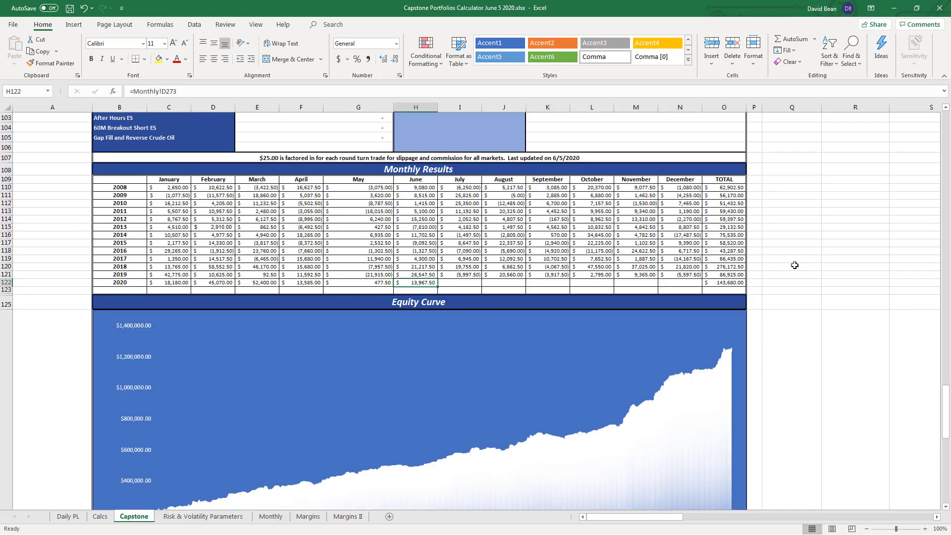
click(734, 280)
click(301, 282)
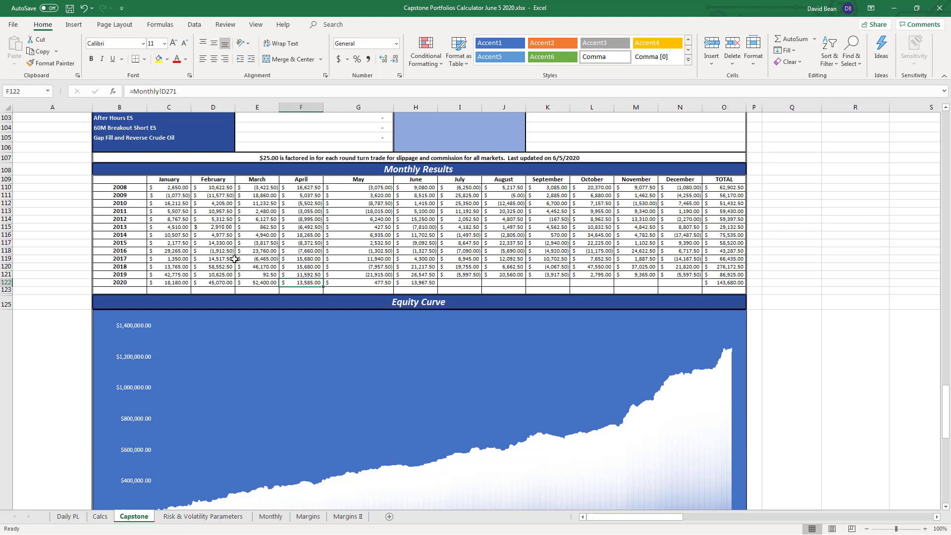
scroll(864, 306, down, 6)
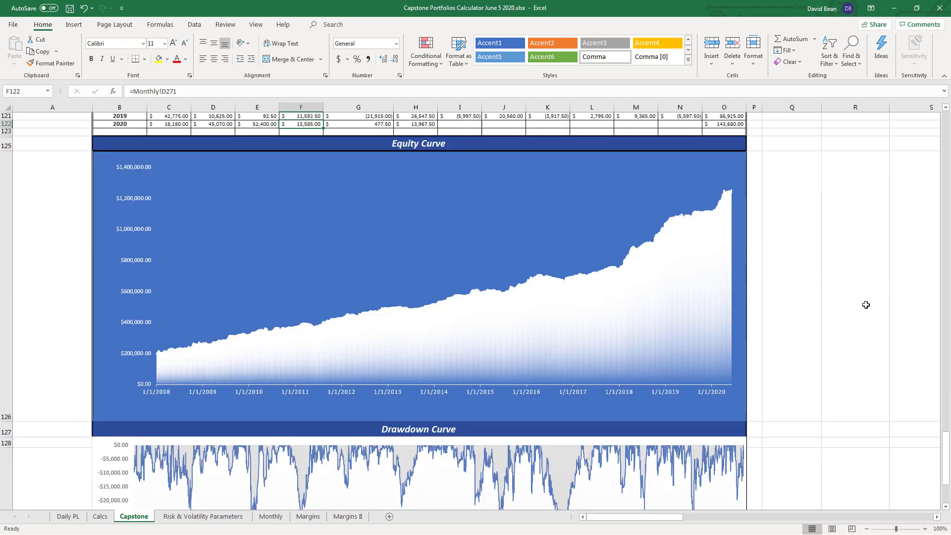
scroll(865, 304, down, 3)
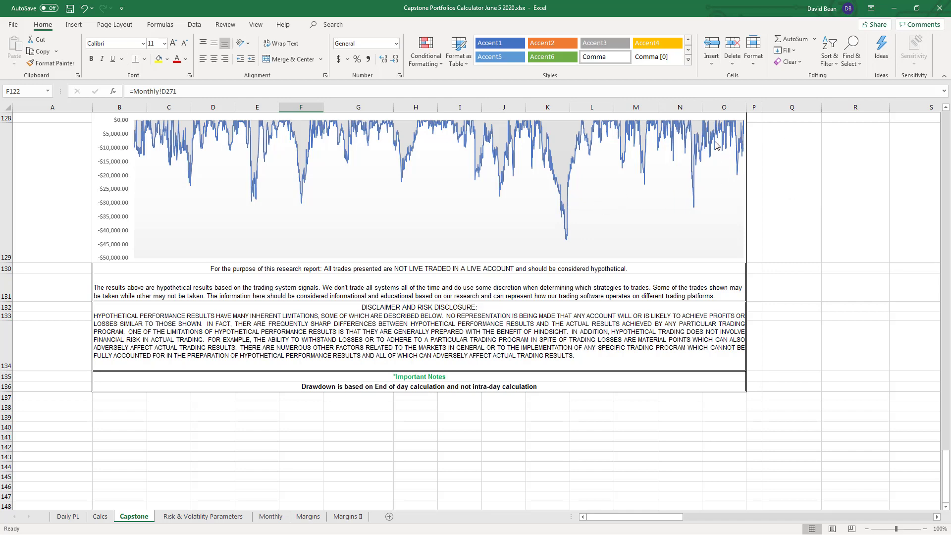
scroll(726, 162, up, 15)
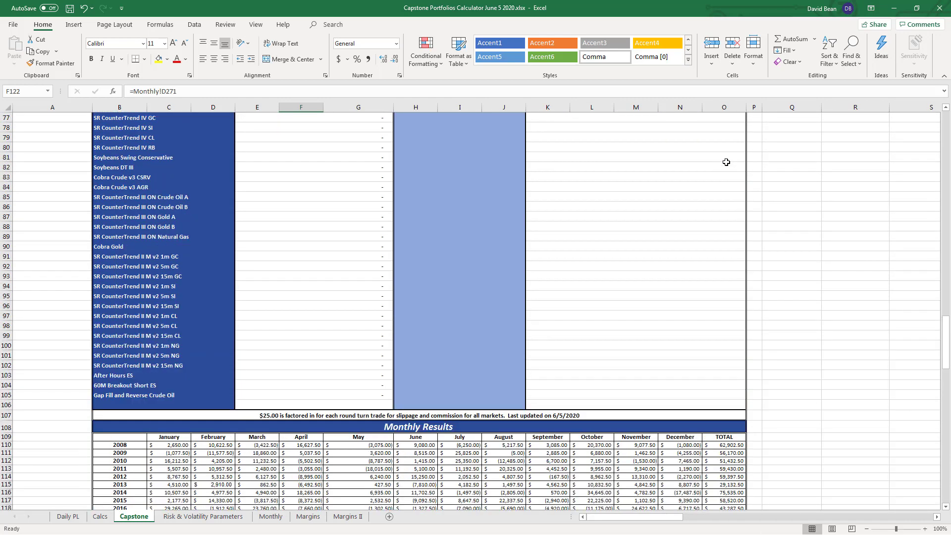
drag(946, 342, 945, 138)
Step: Choose 200K Portfolio 2020 (April 1, 2020) from the E14 dropdown and check the K5 Current Drawdown lookup
click(334, 280)
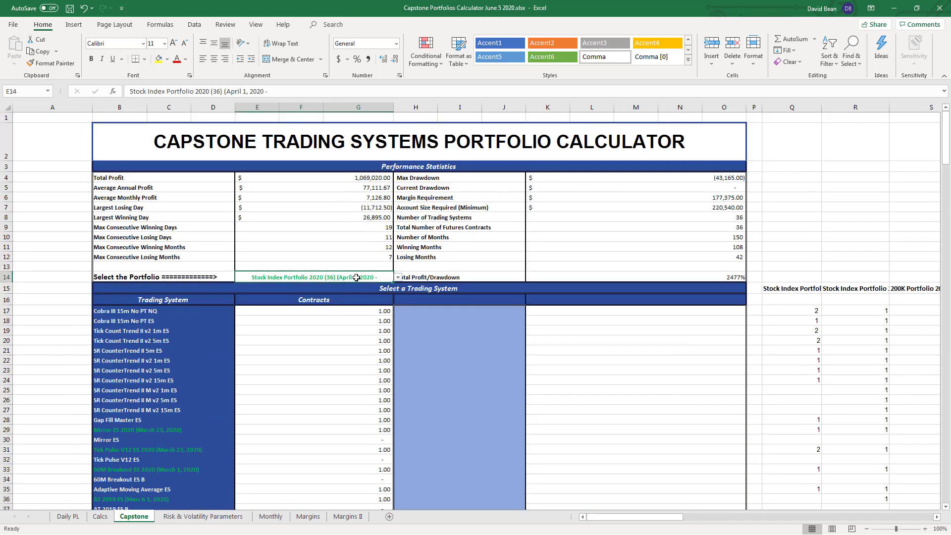
click(398, 278)
click(341, 298)
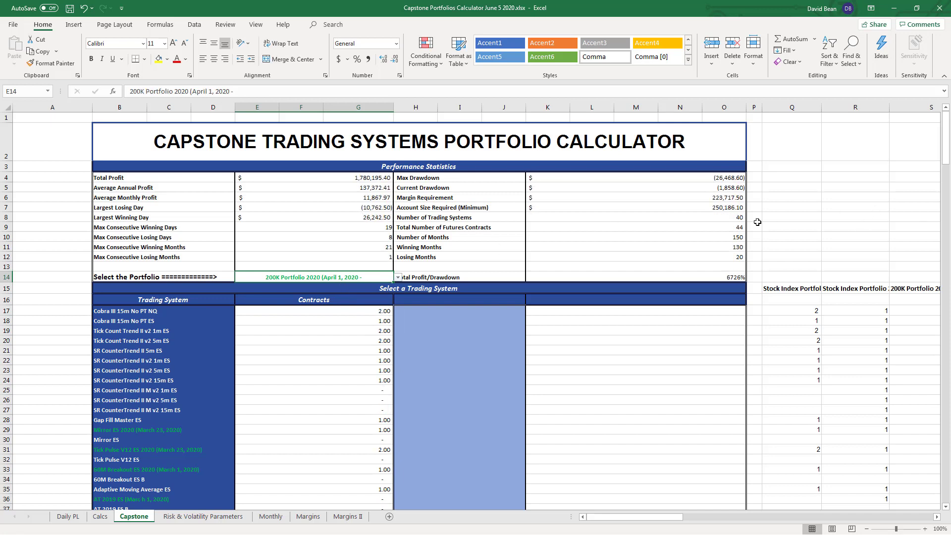
click(690, 192)
Step: Scroll through Monthly Results, checking June 2020, and the curves, then return to the top
scroll(838, 232, down, 11)
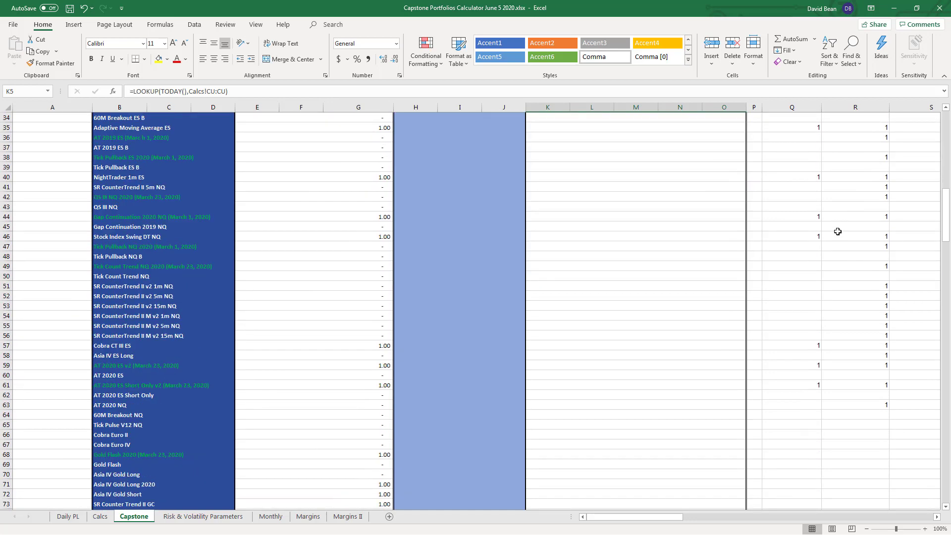
scroll(838, 231, down, 20)
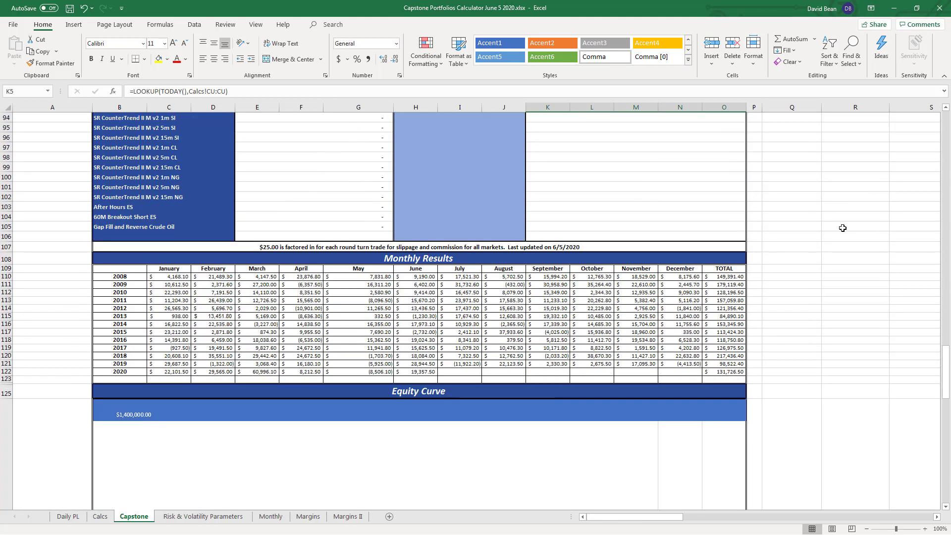
scroll(842, 227, down, 3)
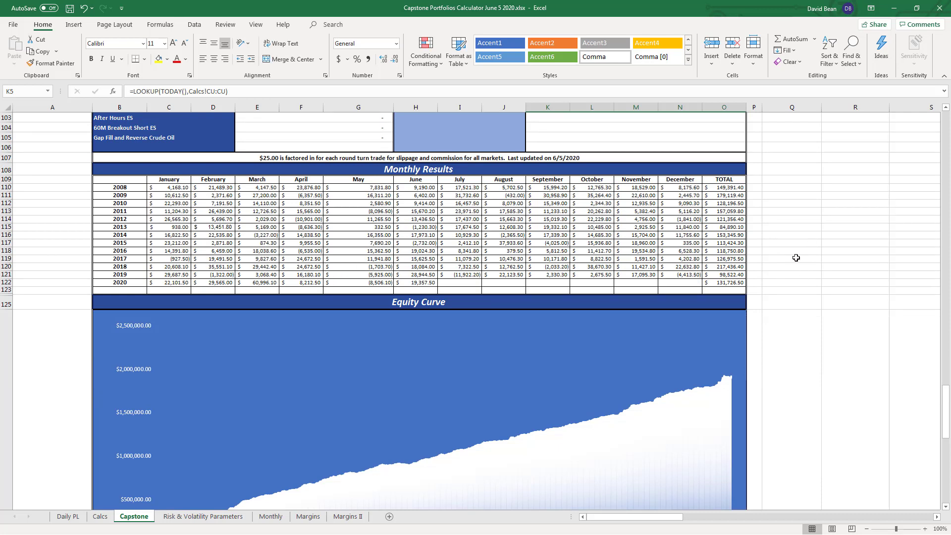
click(422, 284)
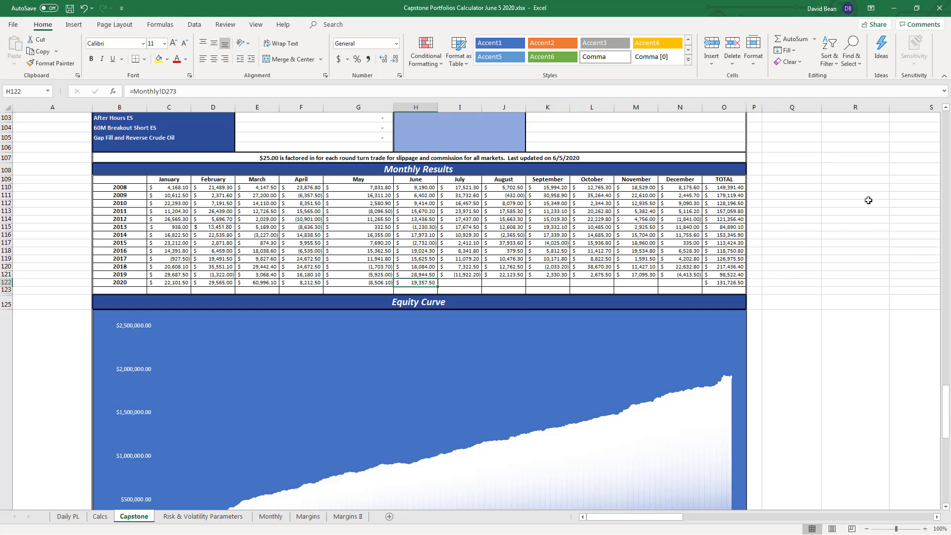
scroll(806, 225, down, 7)
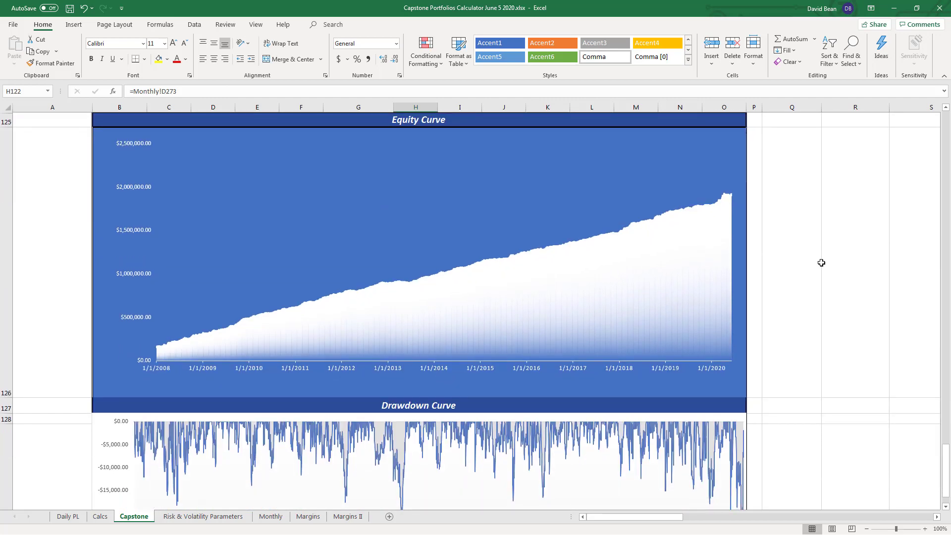
scroll(828, 255, down, 3)
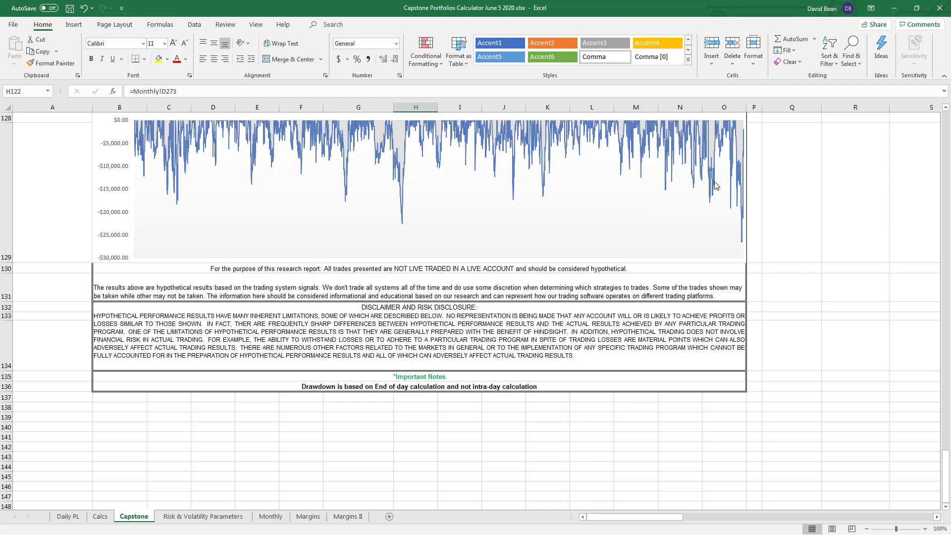
drag(949, 466, 949, 124)
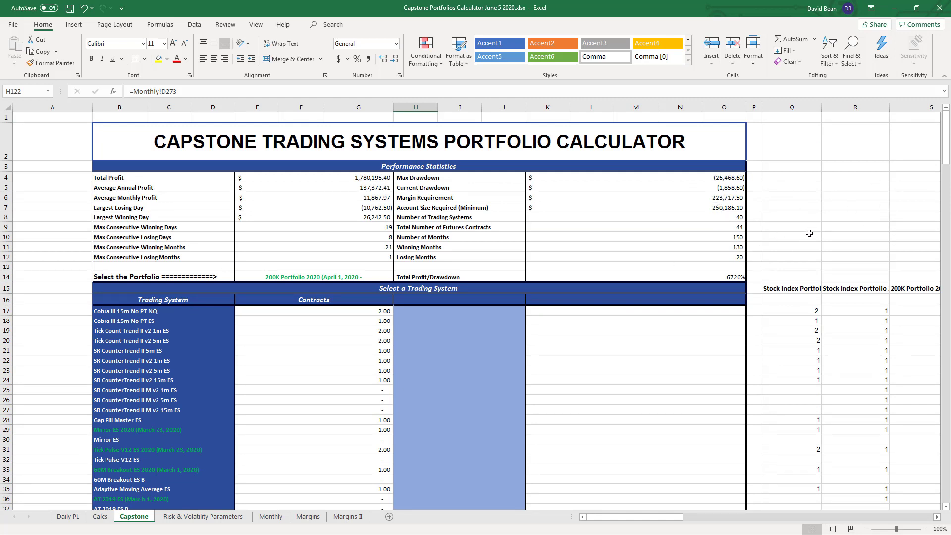
Step: Select the portfolio cell E14 and open its data-validation dropdown list
click(806, 195)
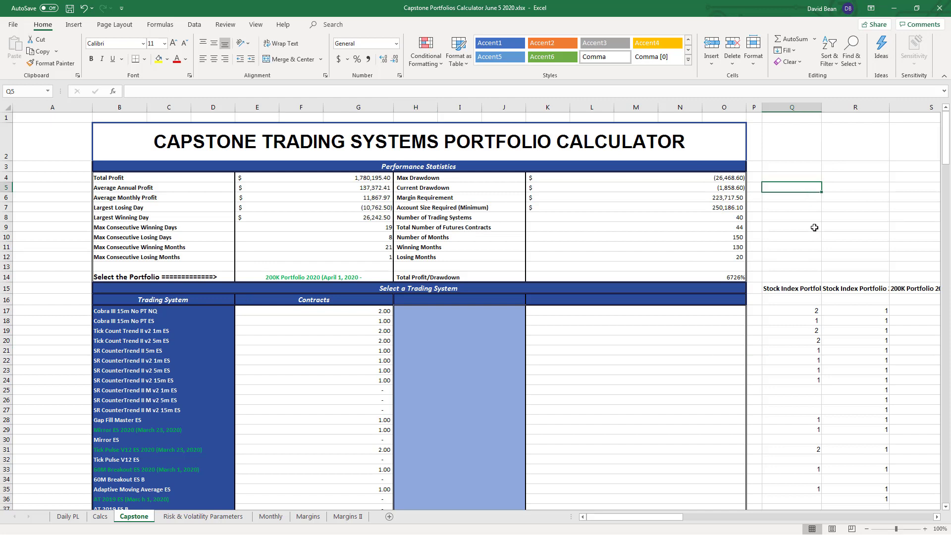
click(799, 213)
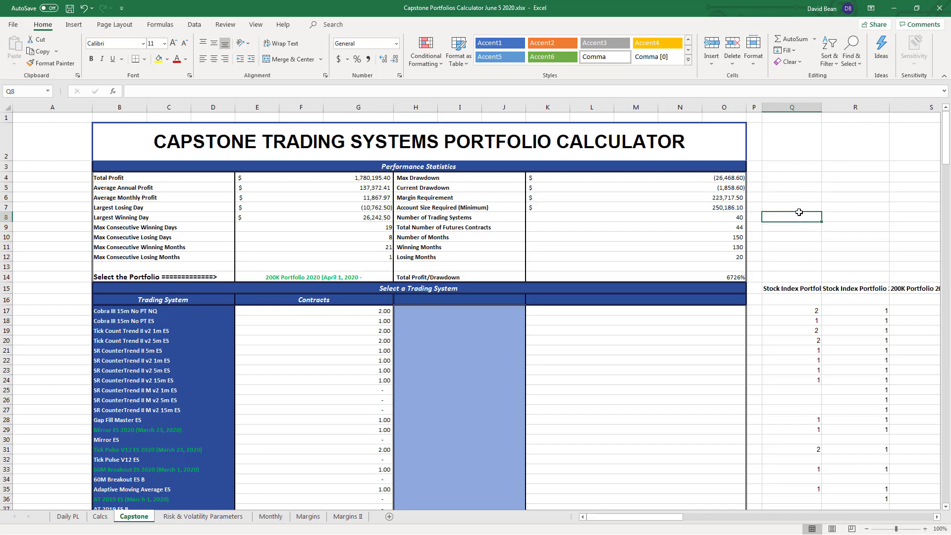
click(342, 276)
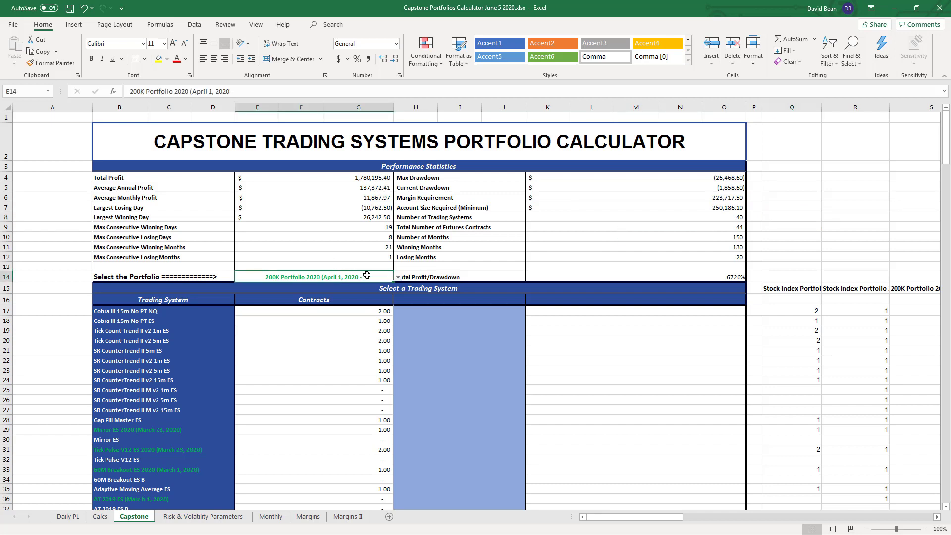
click(397, 279)
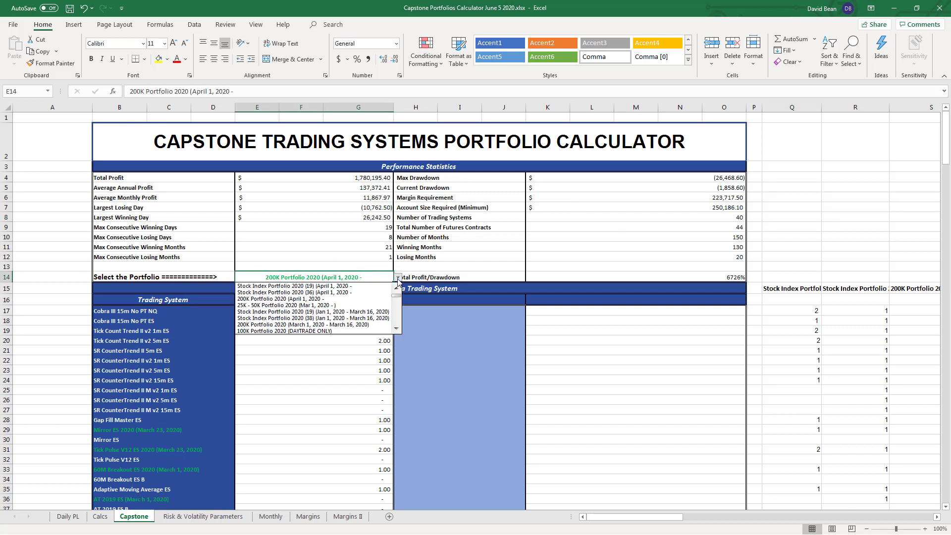
Step: Choose 25K - 50K Portfolio 2020 (Mar 1, 2020), then inspect K5, June 2020 and 2020 total formulas
click(339, 306)
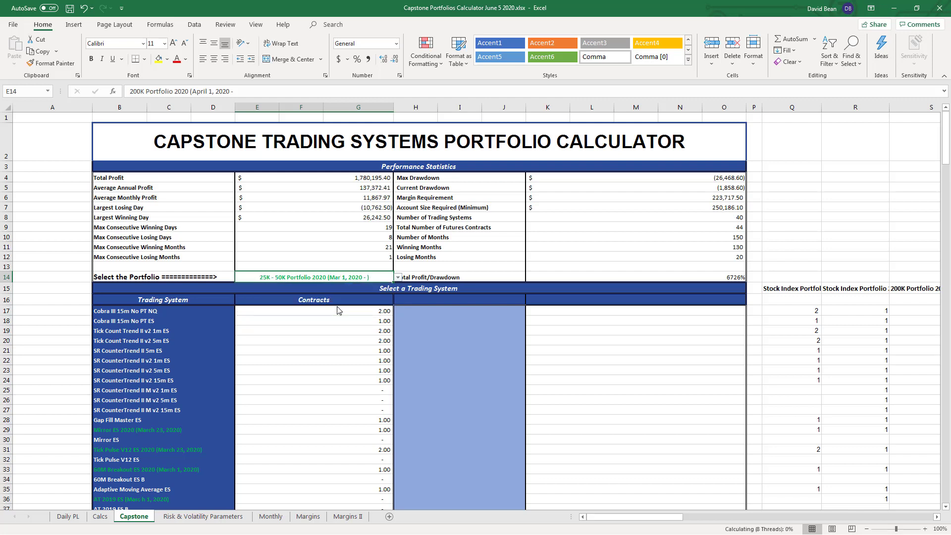
click(698, 187)
scroll(819, 284, down, 20)
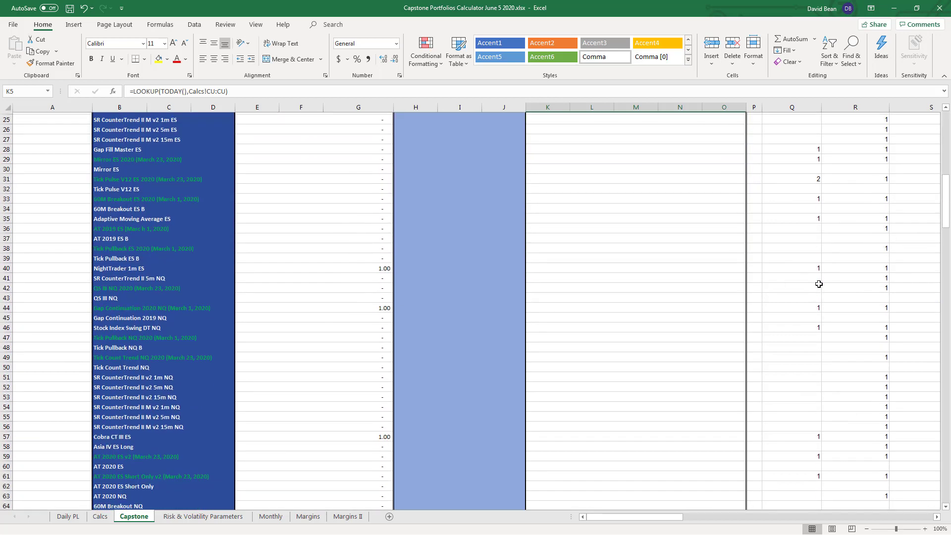
scroll(819, 284, down, 2)
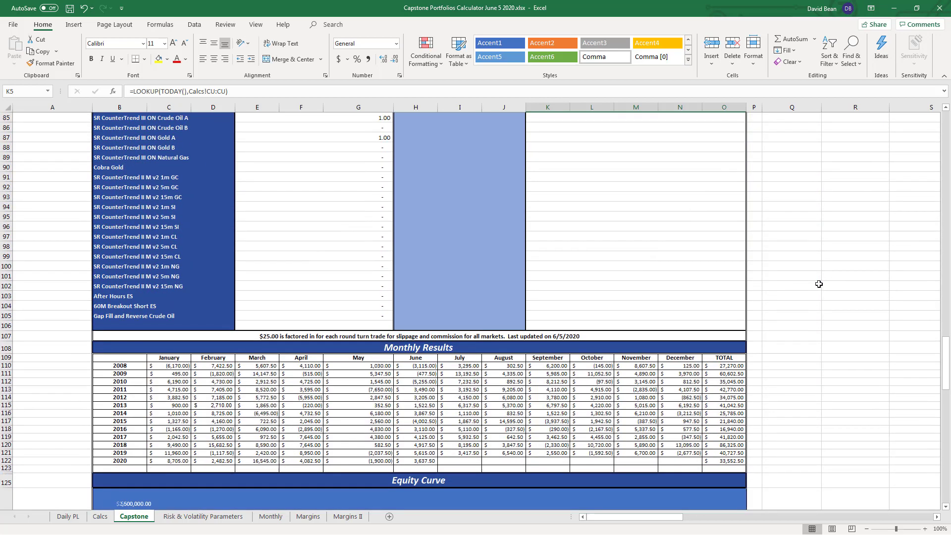
scroll(819, 284, down, 1)
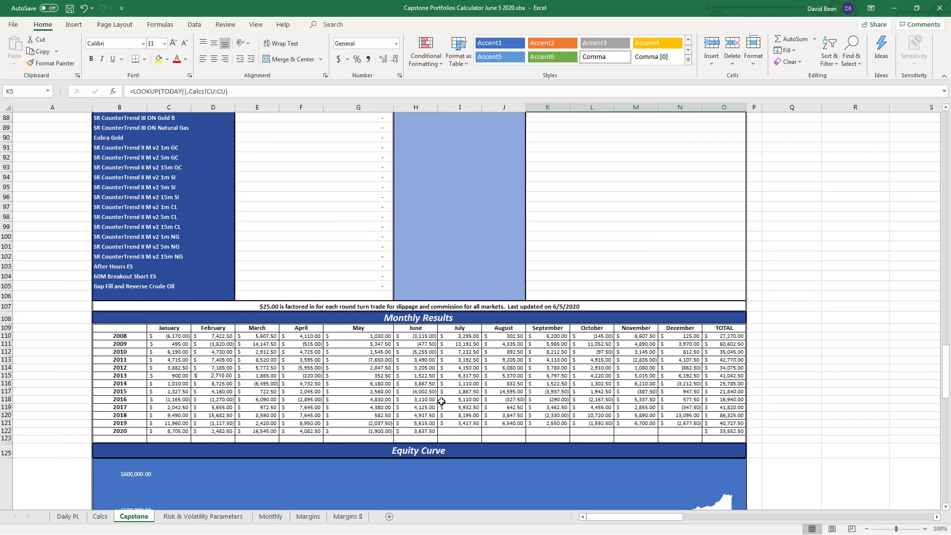
click(414, 430)
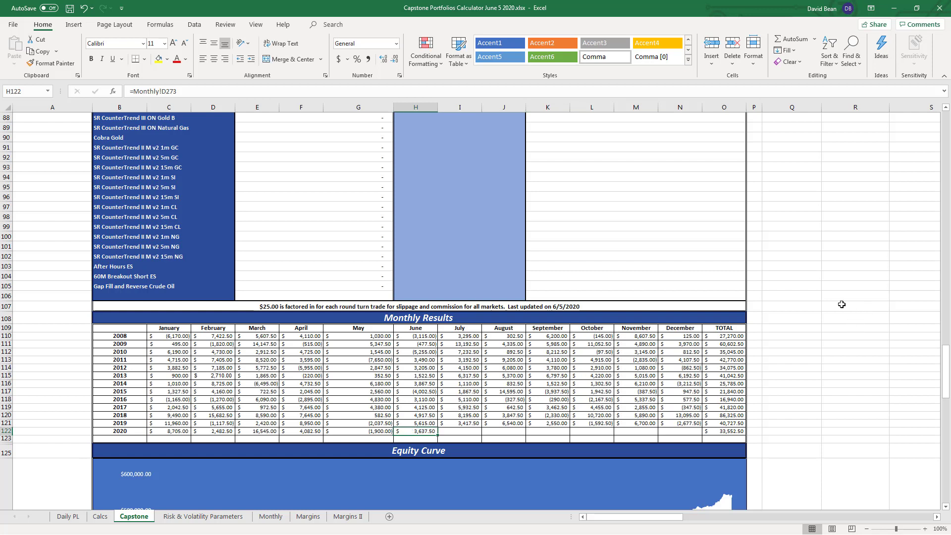
click(721, 431)
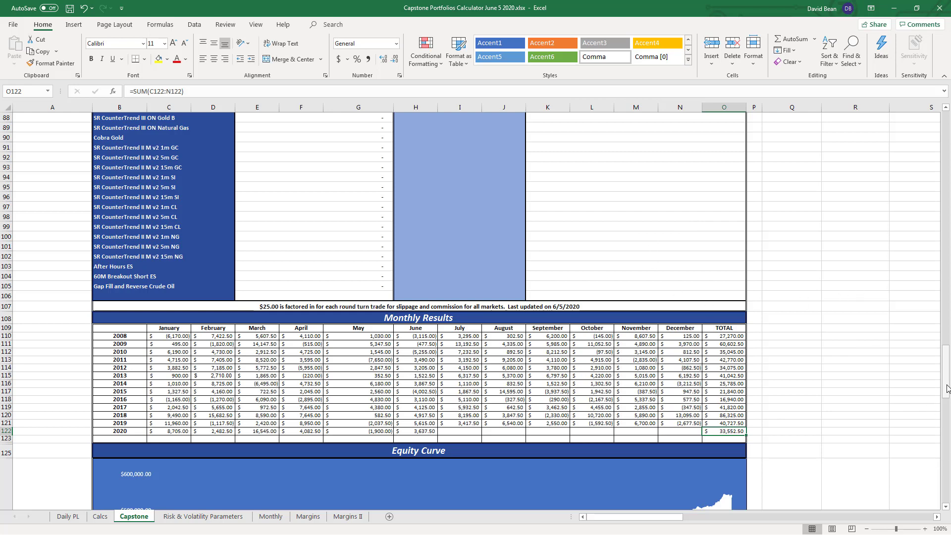
drag(947, 389, 907, 110)
click(284, 275)
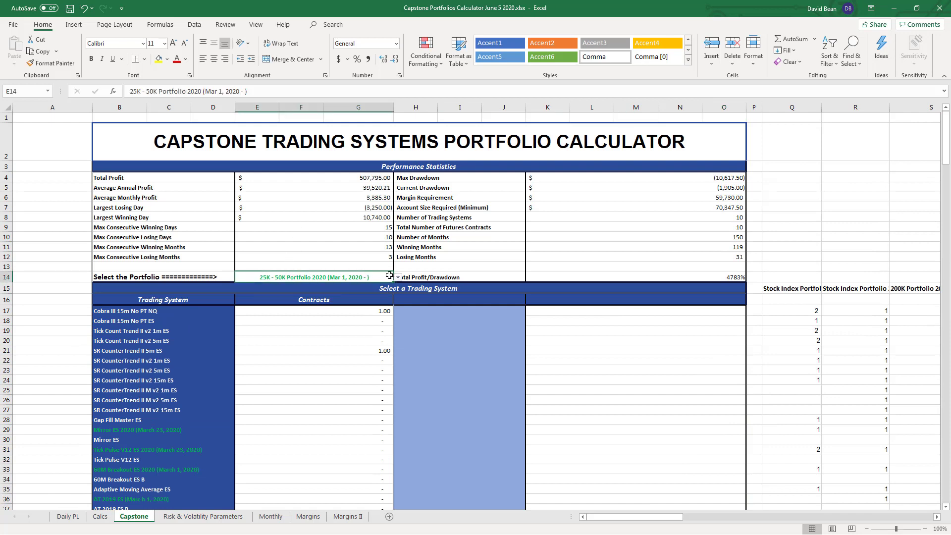
click(398, 278)
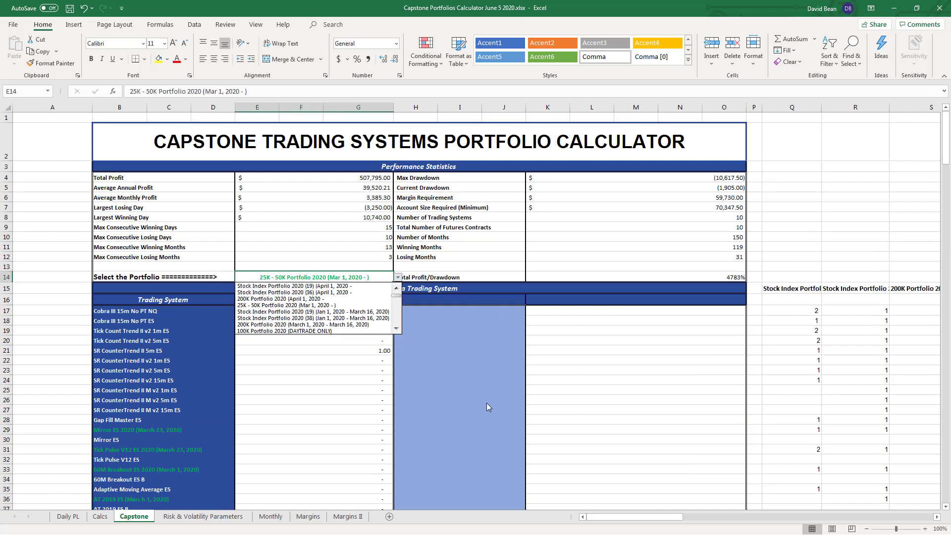
click(396, 331)
click(396, 331)
click(396, 331)
click(397, 331)
click(397, 330)
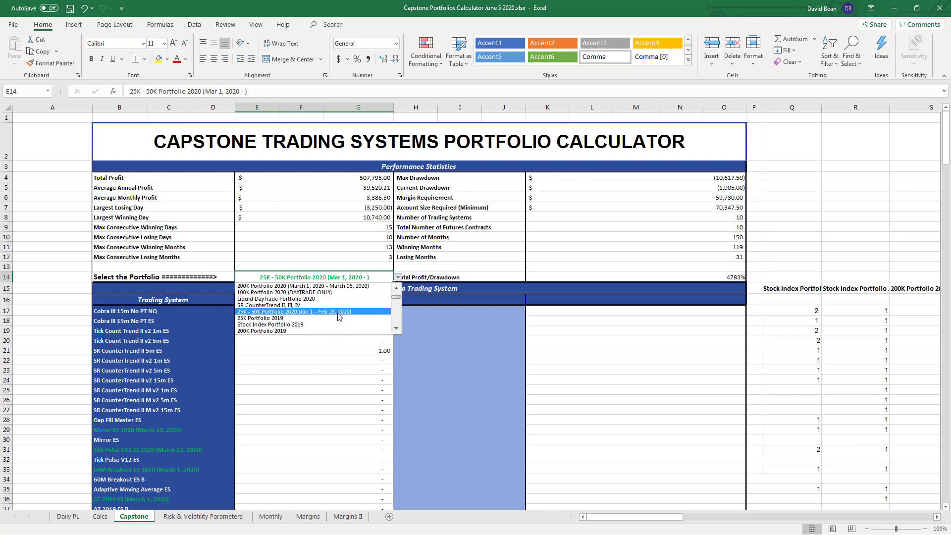
click(339, 318)
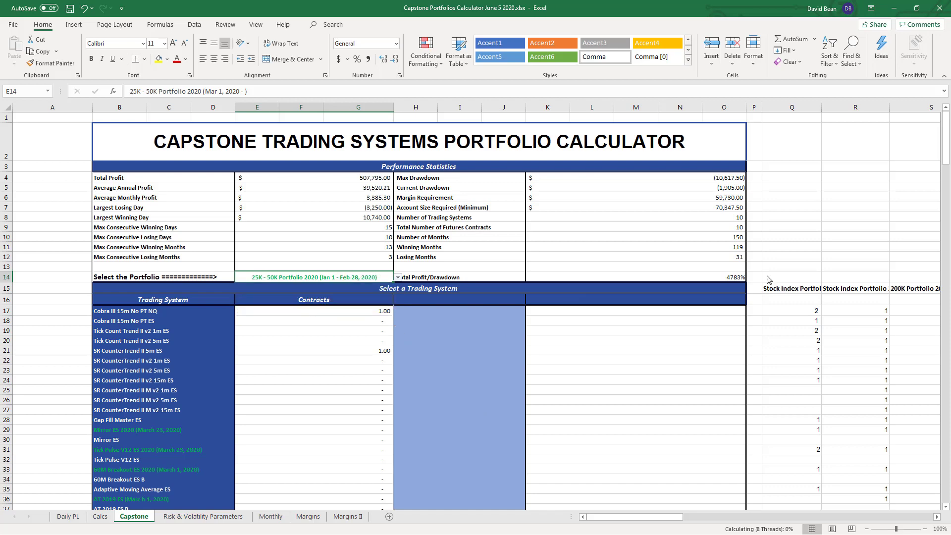
click(823, 235)
scroll(792, 305, down, 15)
scroll(794, 305, down, 18)
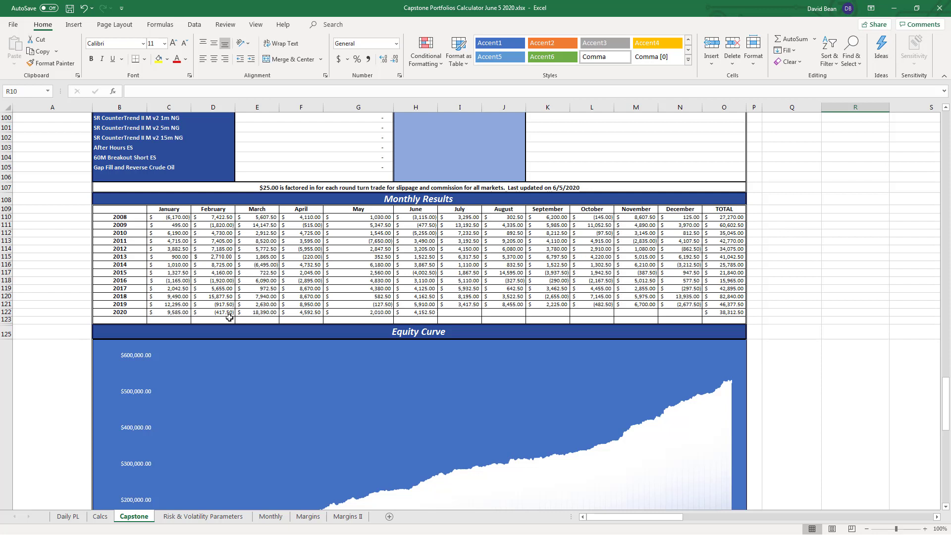
click(254, 314)
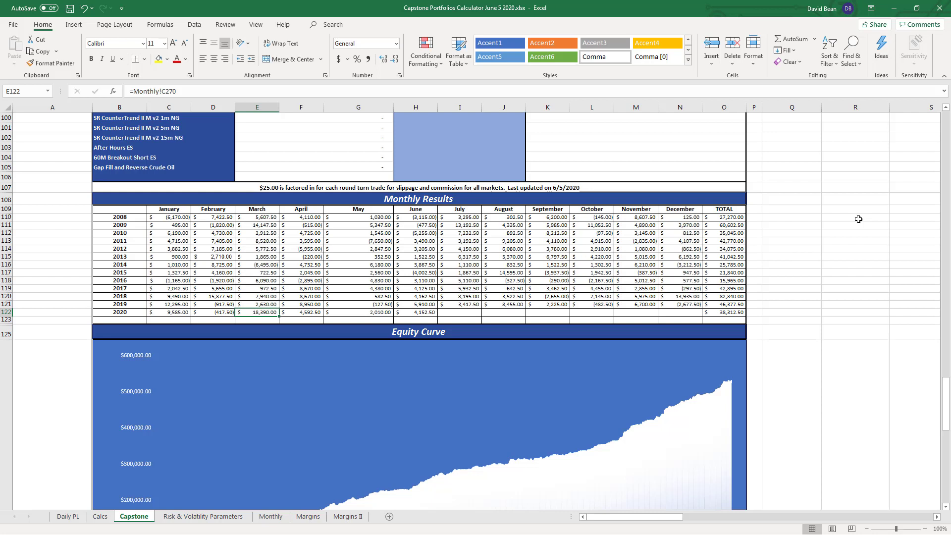
Step: Scroll through the charts and disclaimer and check the 2020 total and March 2020 formulas
scroll(852, 212, up, 1)
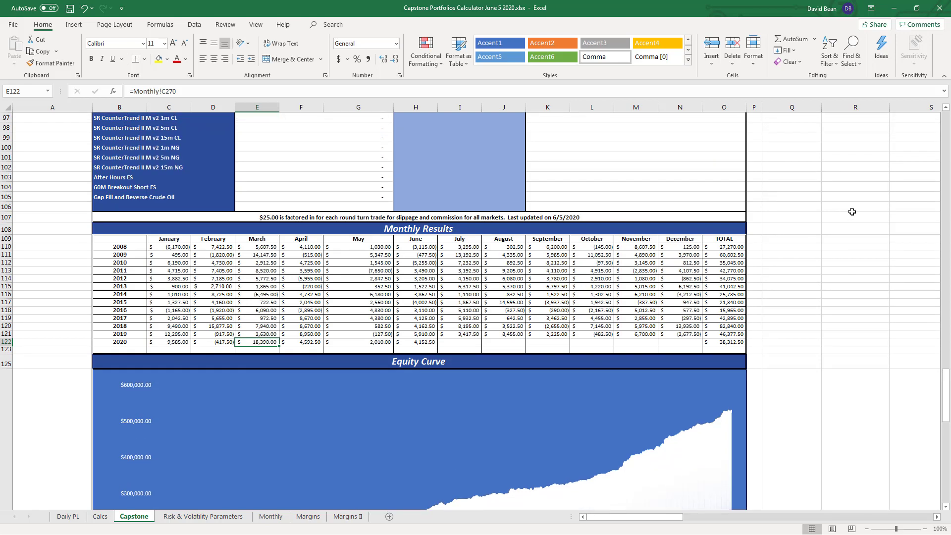
scroll(852, 212, down, 12)
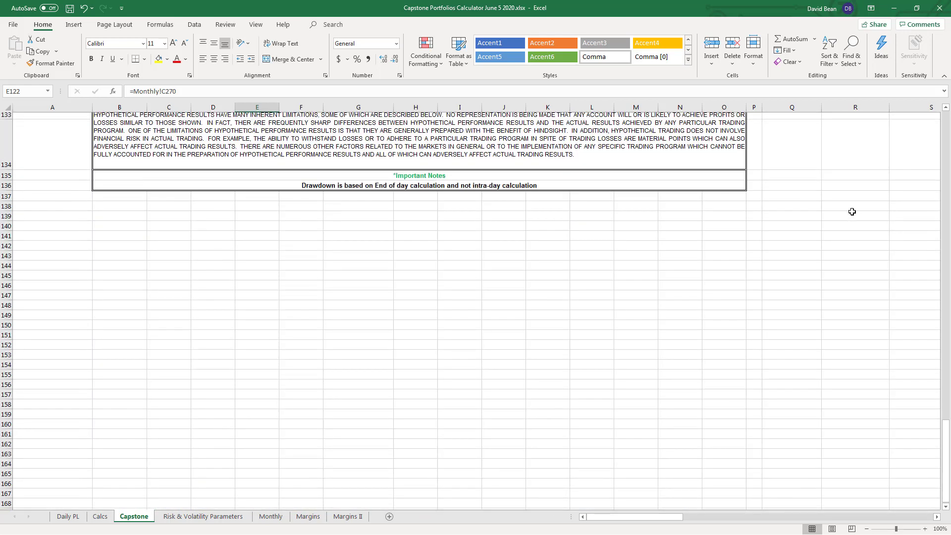
scroll(852, 212, up, 3)
scroll(850, 214, down, 2)
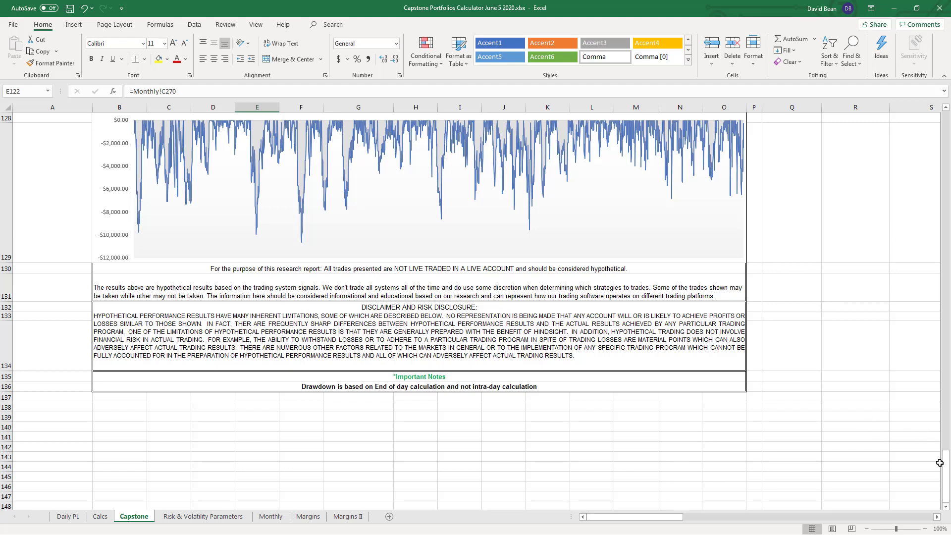
drag(940, 463, 946, 393)
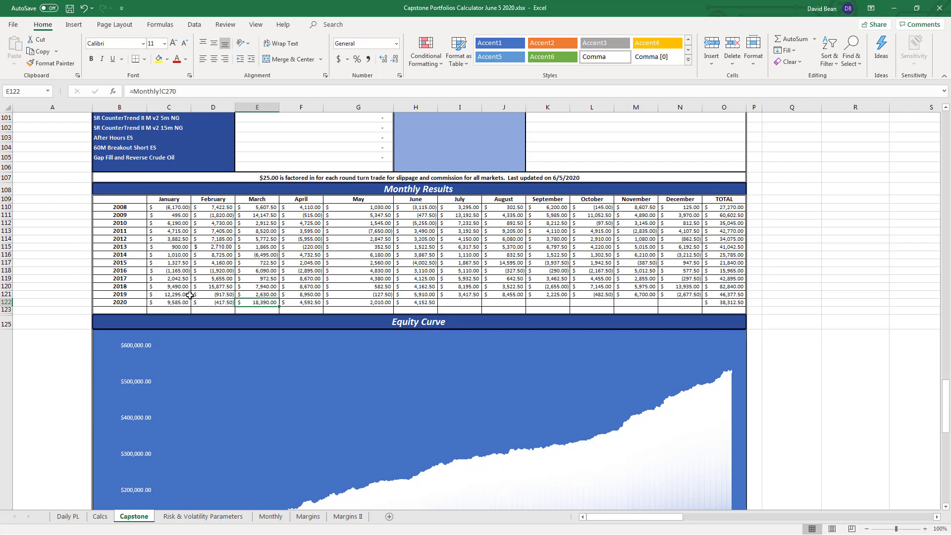
click(771, 296)
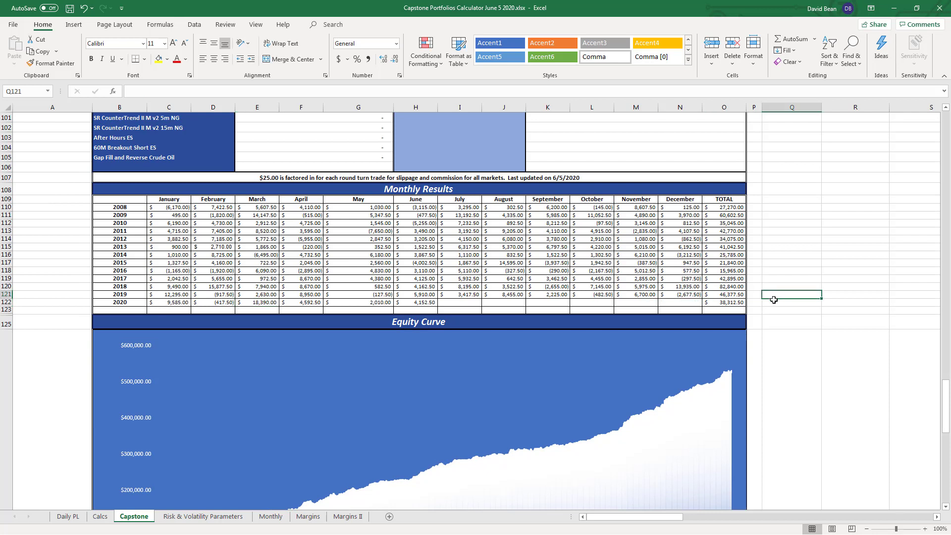
click(739, 303)
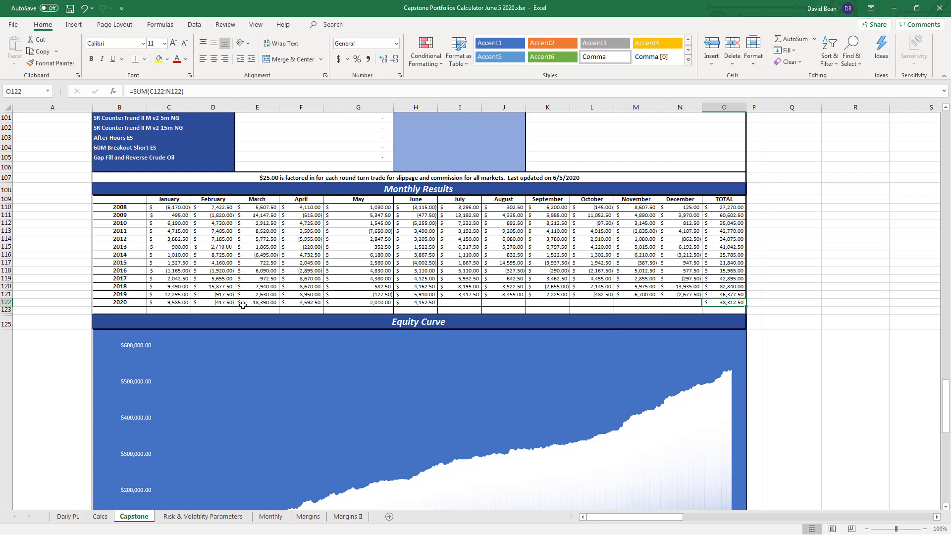
click(260, 303)
Step: Scroll back to the top of the calculator and select the portfolio cell E14
click(842, 216)
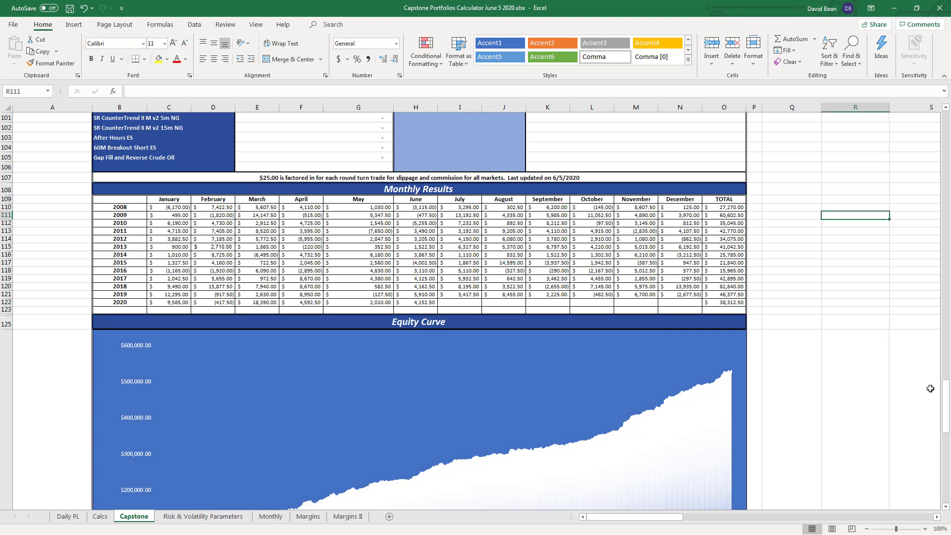
drag(938, 392, 739, 148)
click(335, 273)
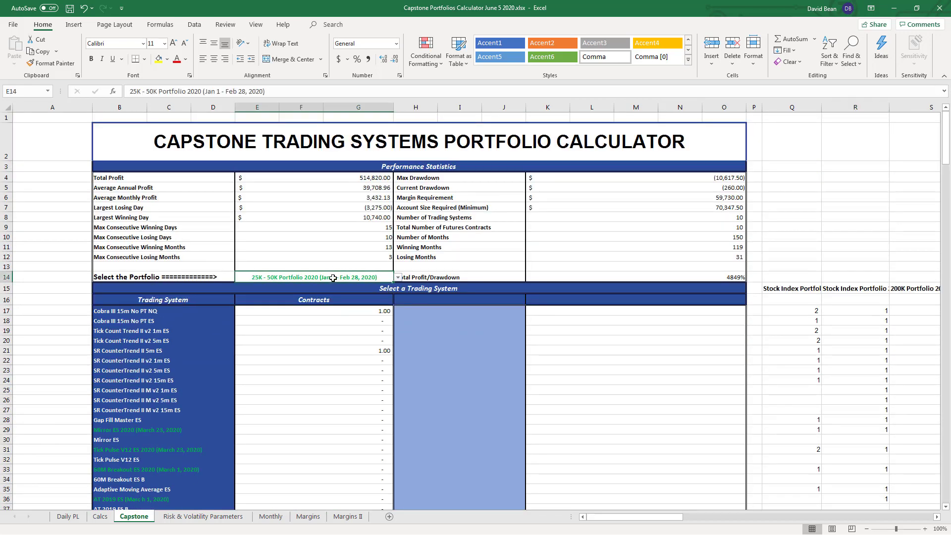
Step: Pick 100K Portfolio 2020 (DAYTRADE ONLY) from the E14 list and check the minimum account size formula
click(398, 278)
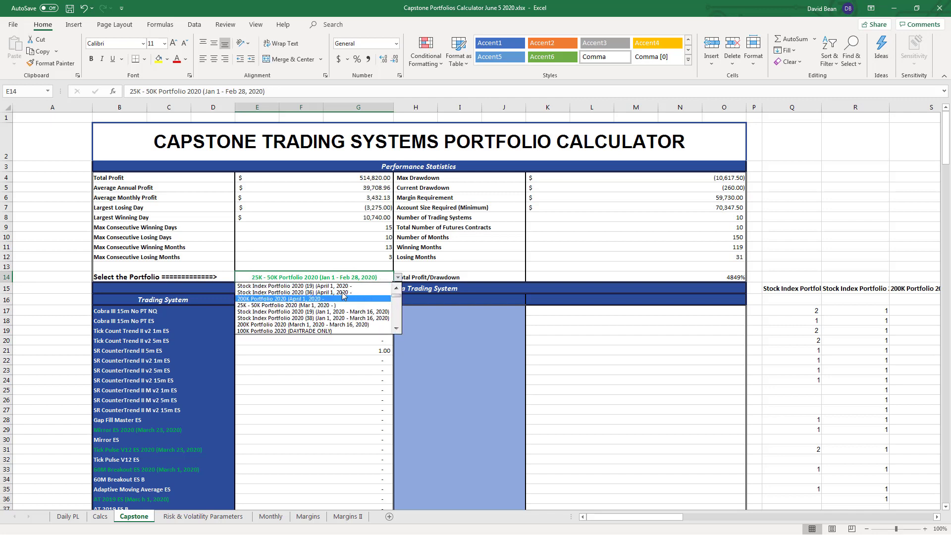
click(397, 328)
click(396, 328)
click(396, 329)
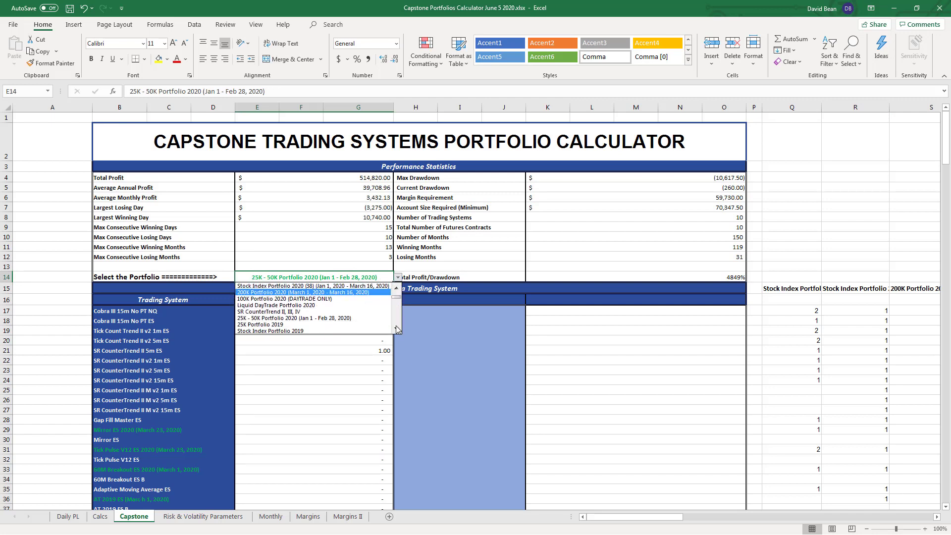
click(323, 299)
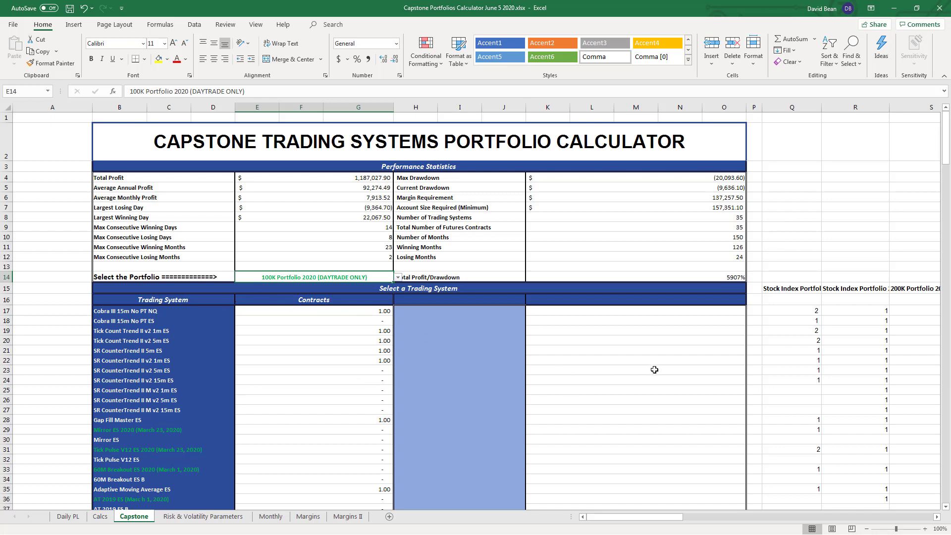
click(678, 210)
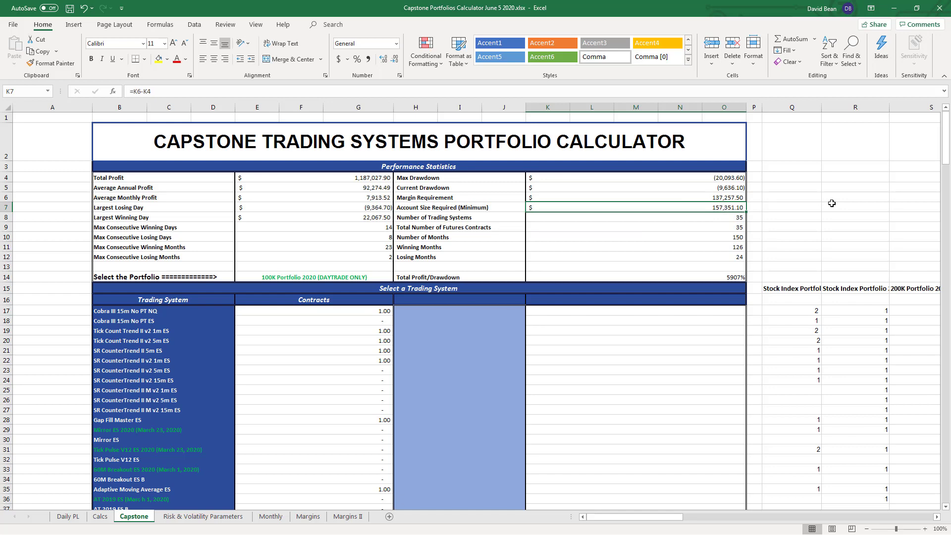
scroll(828, 292, down, 20)
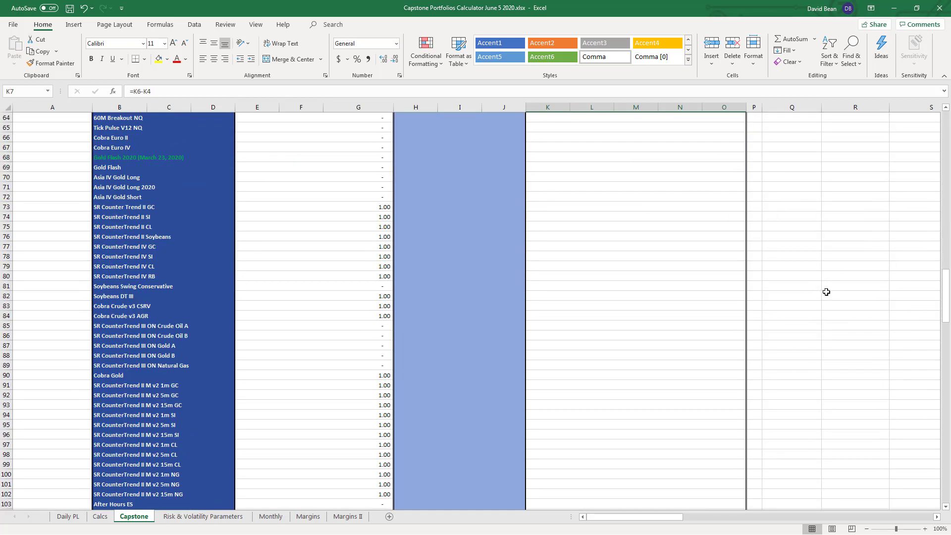
scroll(831, 291, down, 4)
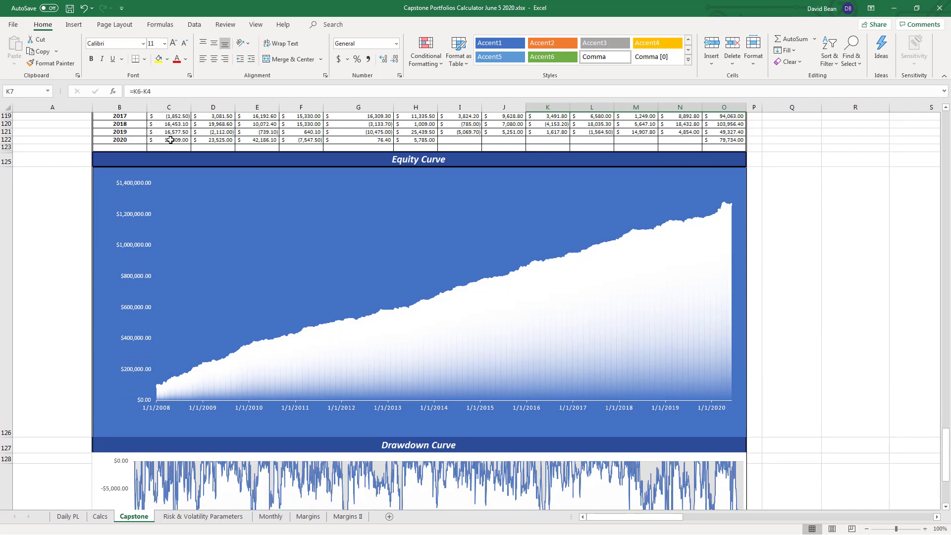
scroll(170, 141, up, 2)
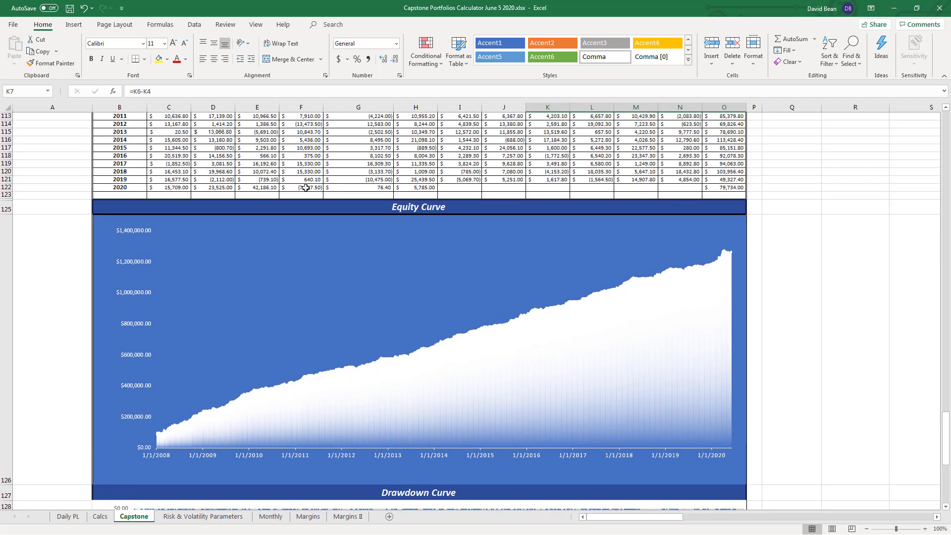
click(306, 188)
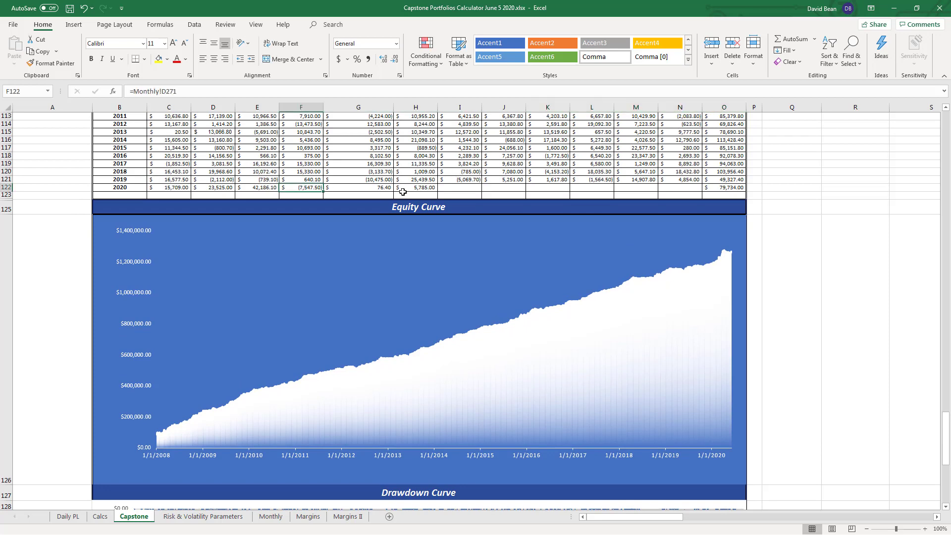
click(374, 187)
scroll(374, 187, up, 3)
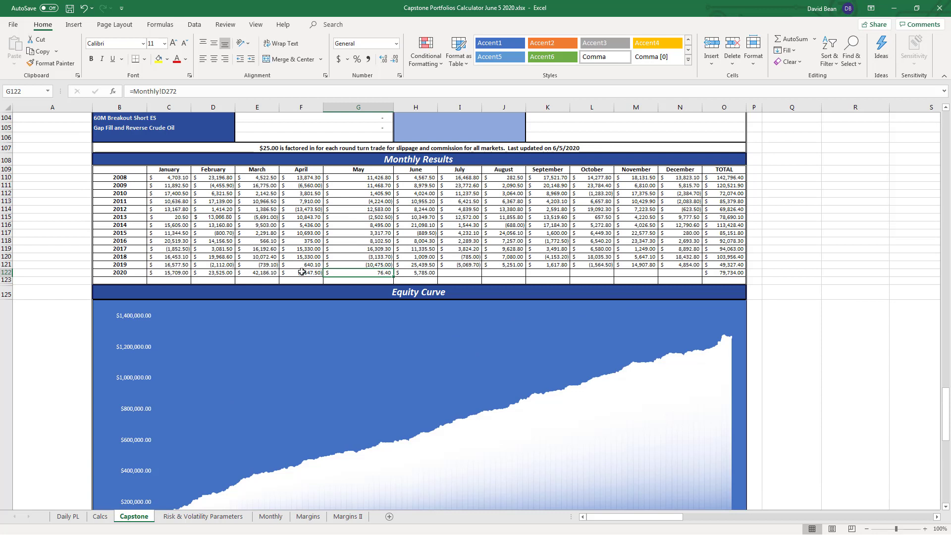
click(300, 273)
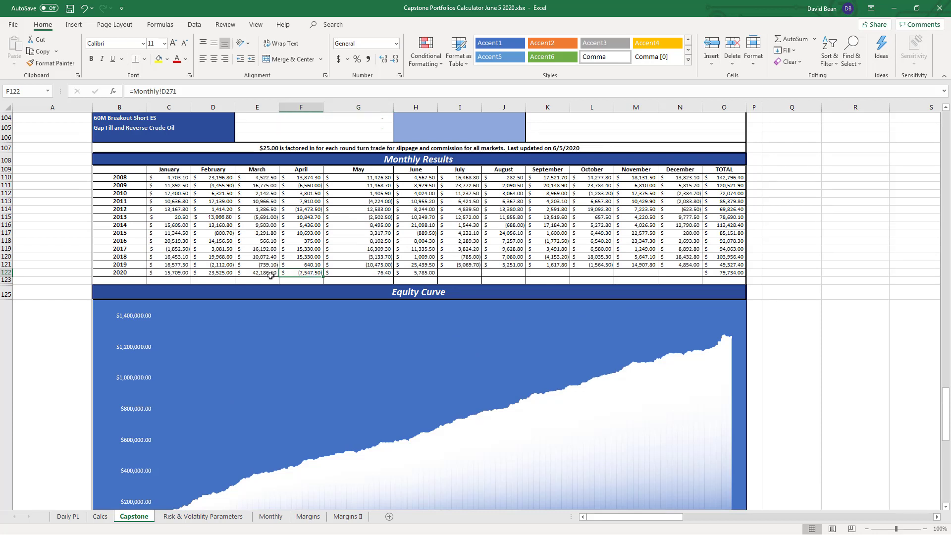
click(370, 276)
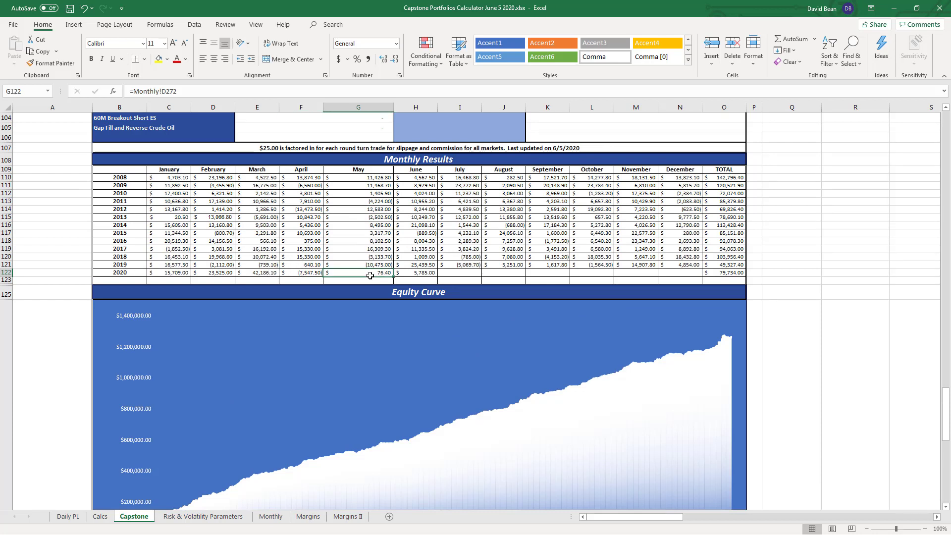
click(413, 272)
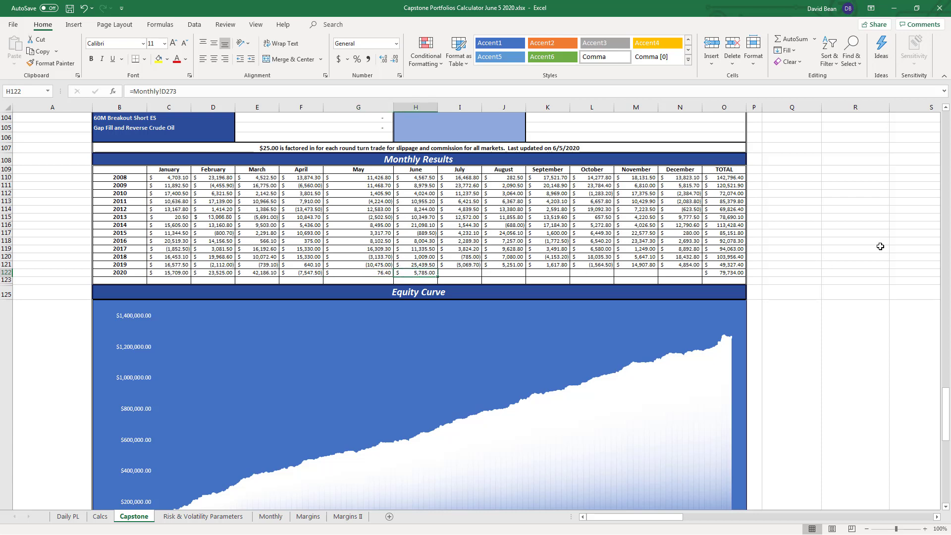
click(734, 272)
scroll(792, 261, down, 14)
scroll(795, 260, up, 7)
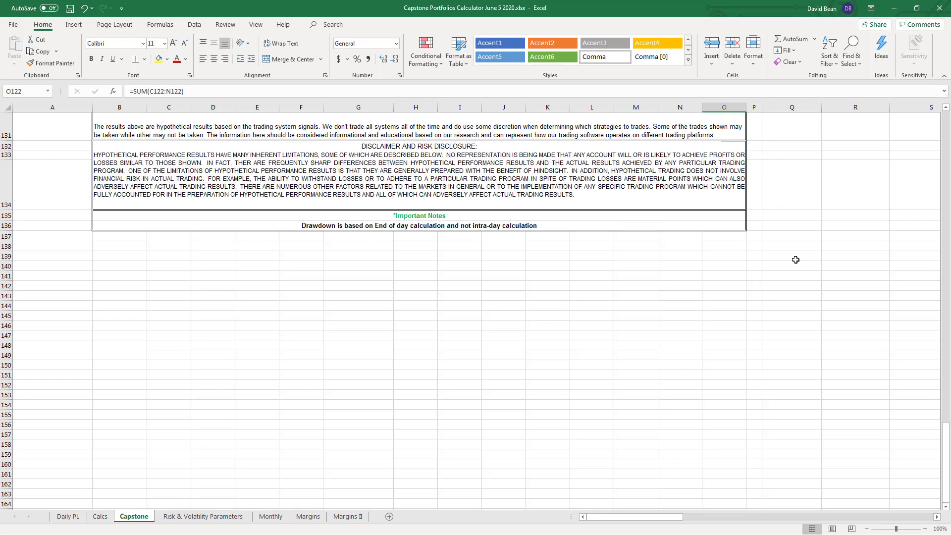
scroll(807, 254, down, 1)
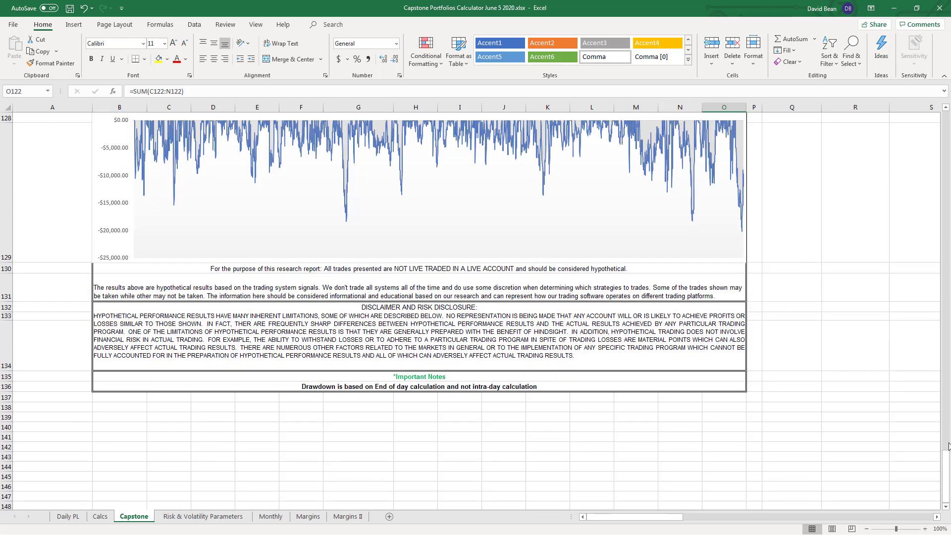
drag(947, 471, 947, 127)
Step: Select E14, scroll its portfolio list and choose Liquid DayTrade Portfolio 2020
click(336, 278)
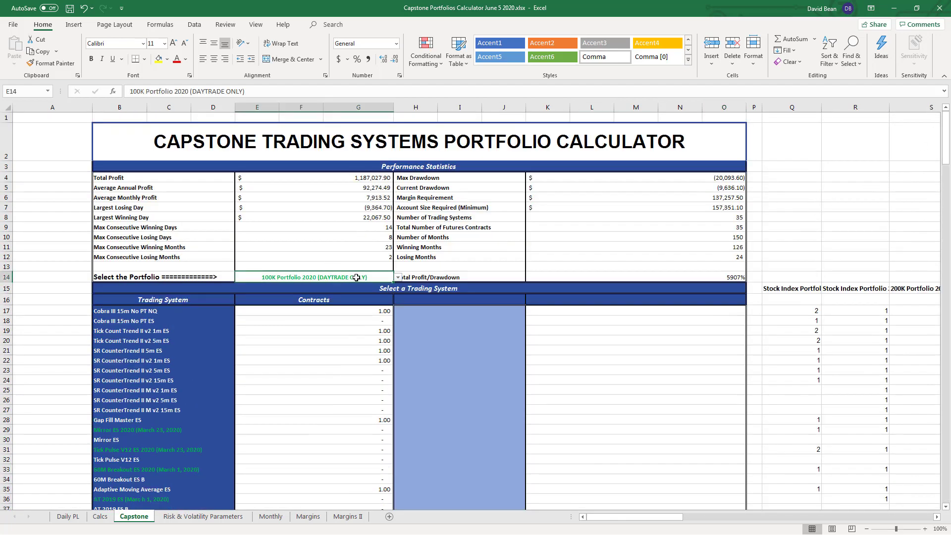
click(398, 278)
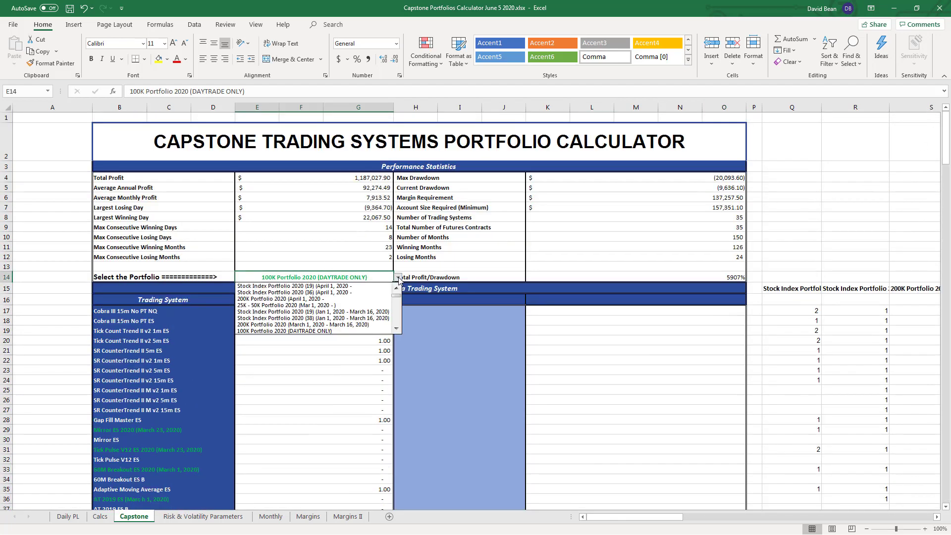
click(397, 327)
click(397, 327)
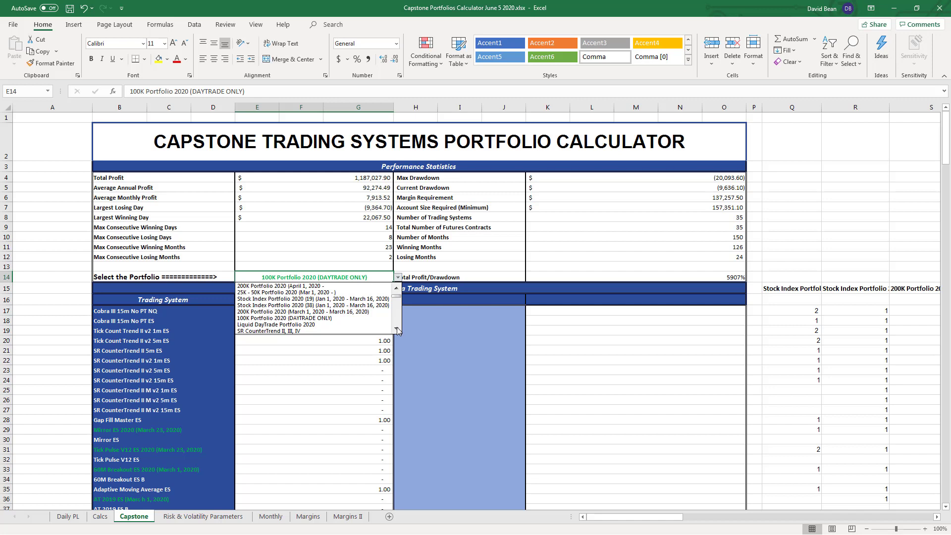
click(325, 325)
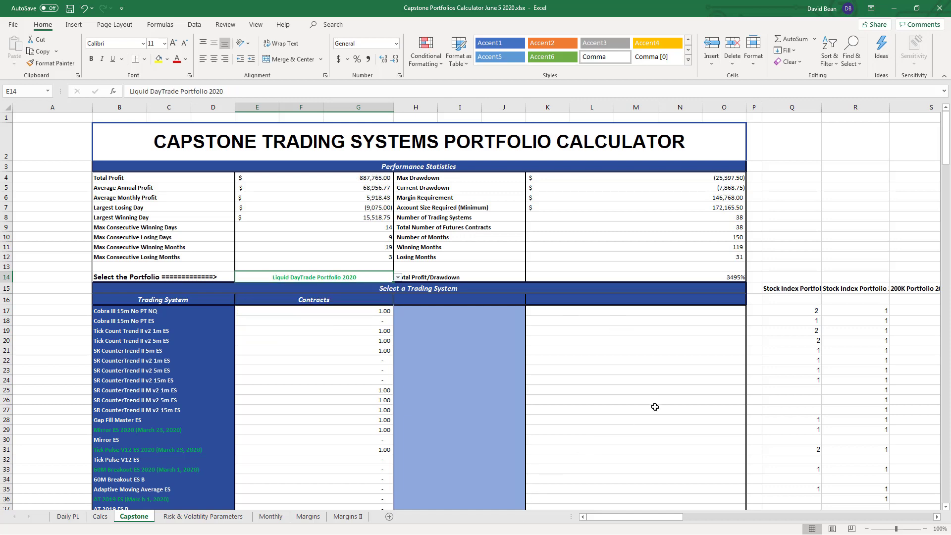
scroll(700, 348, down, 20)
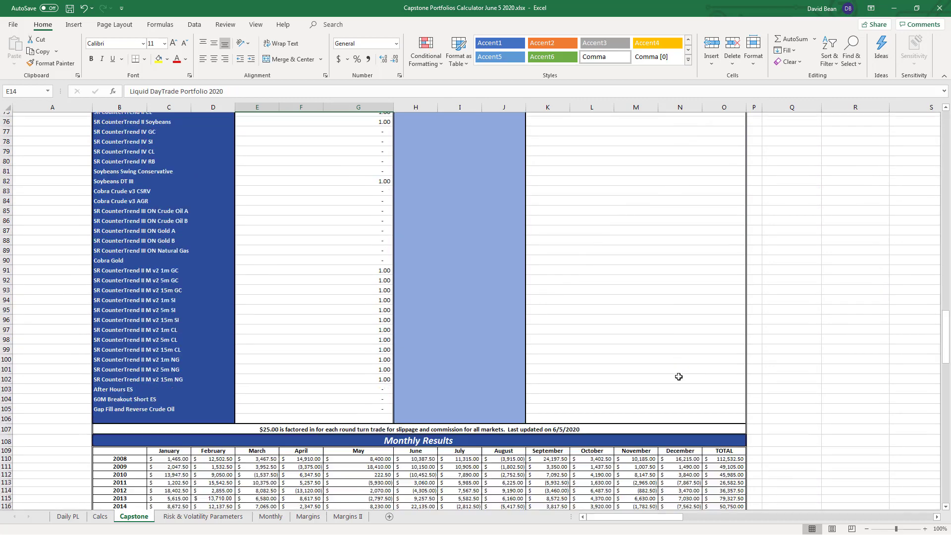
scroll(678, 377, down, 1)
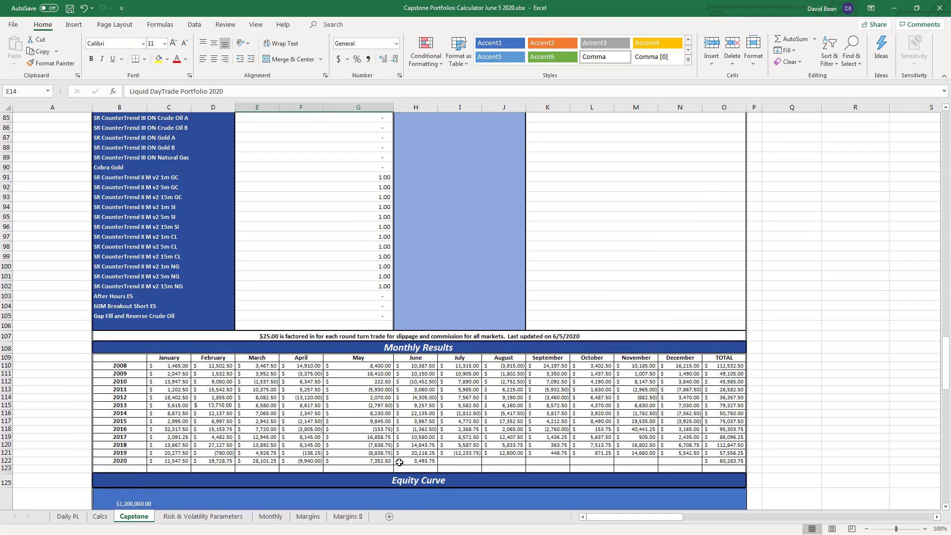
click(299, 462)
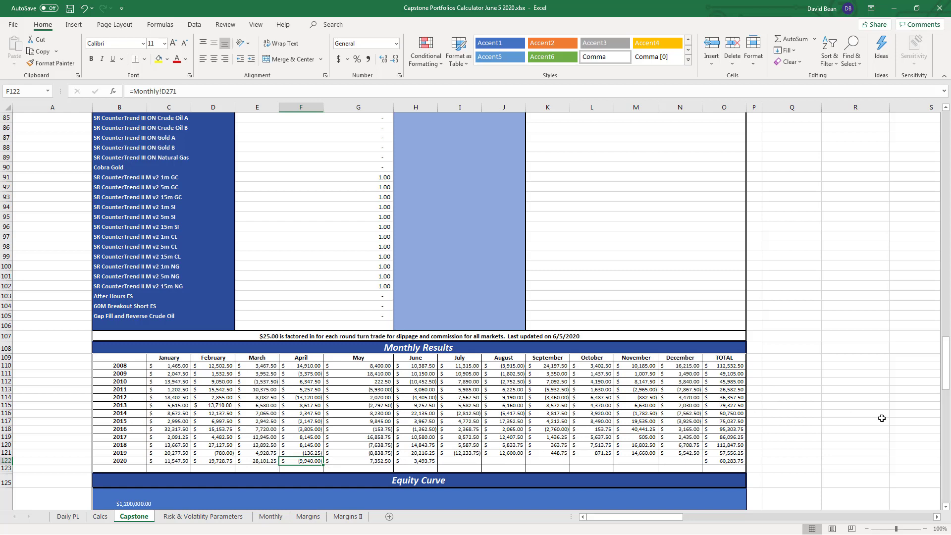
scroll(882, 419, up, 1)
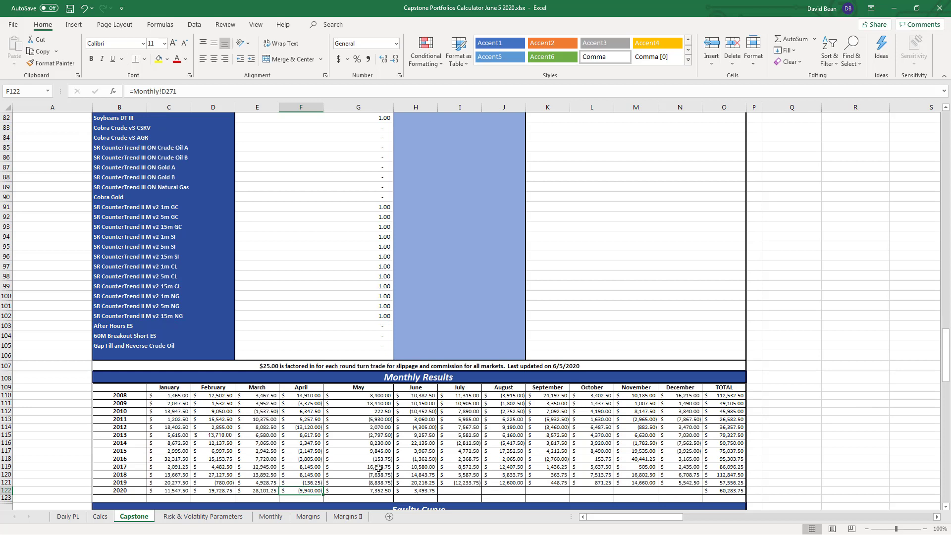
scroll(512, 293, up, 14)
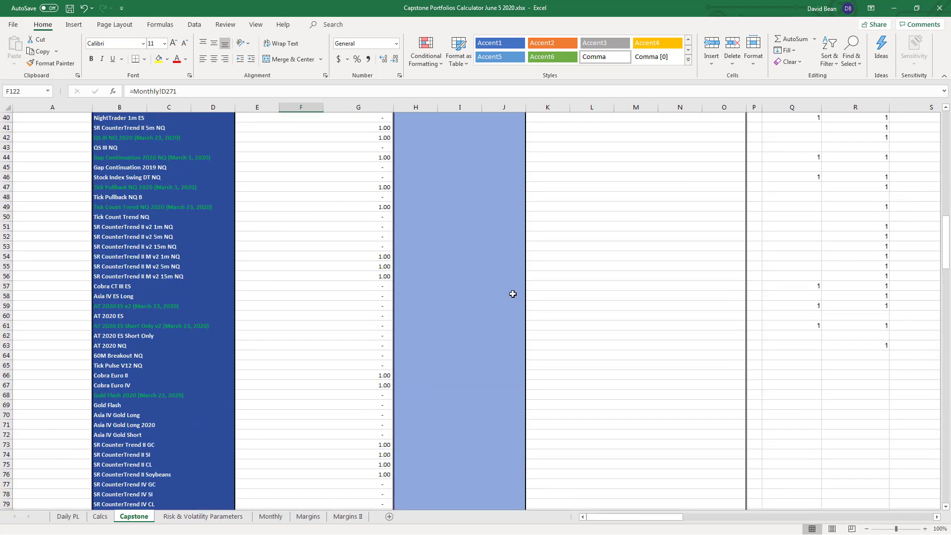
scroll(512, 294, up, 13)
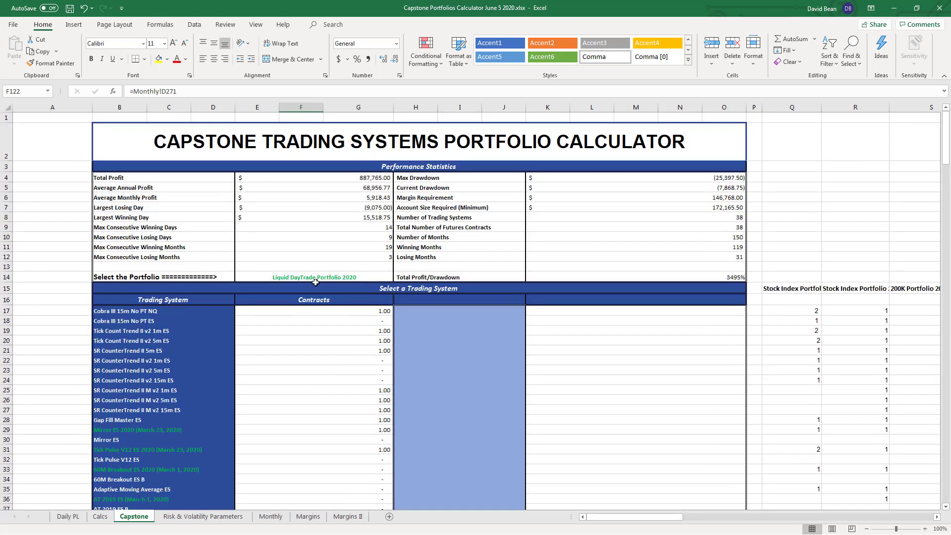
Step: Select E14, open its data-validation portfolio list and scroll down through the options
click(357, 275)
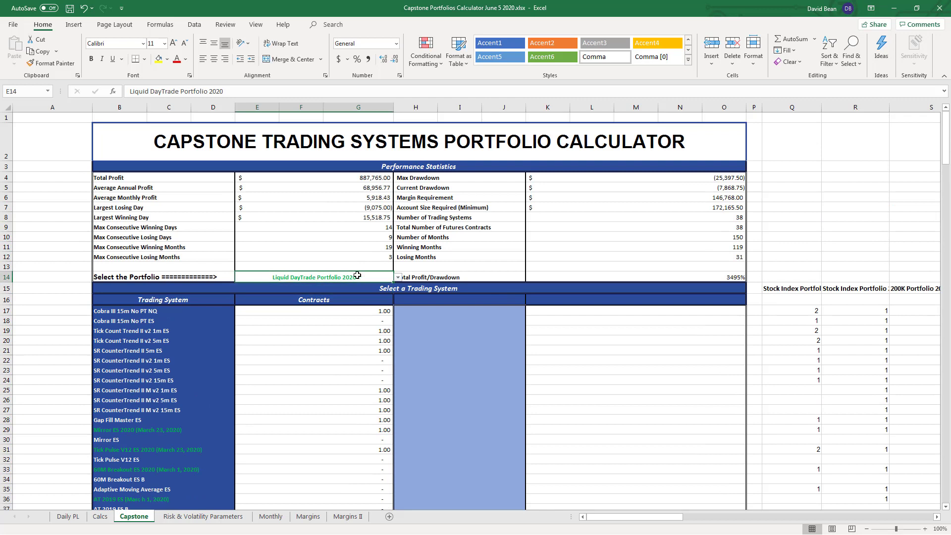
click(399, 279)
click(396, 329)
scroll(397, 328, down, 3)
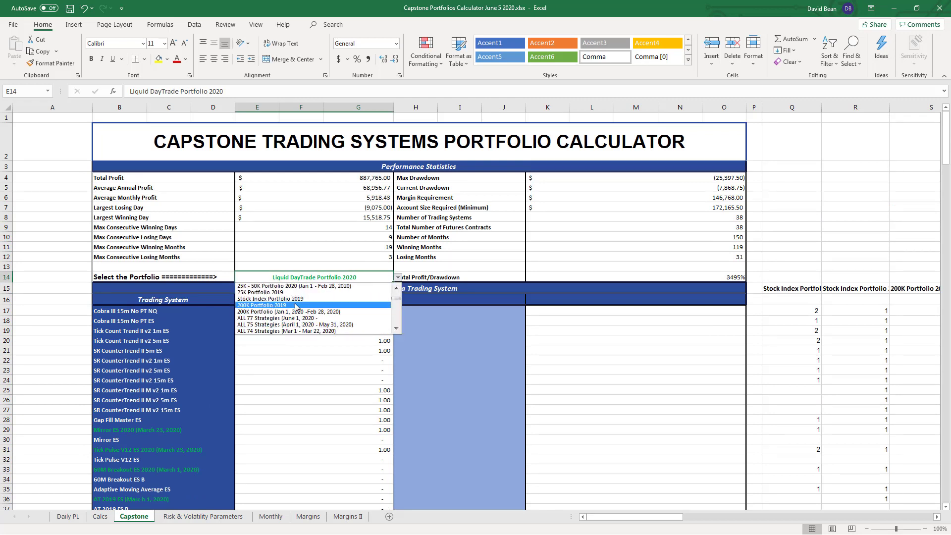
Step: Choose SR CounterTrend II, III, IV from the E14 list and scroll down to Monthly Results
click(395, 289)
click(395, 290)
click(333, 294)
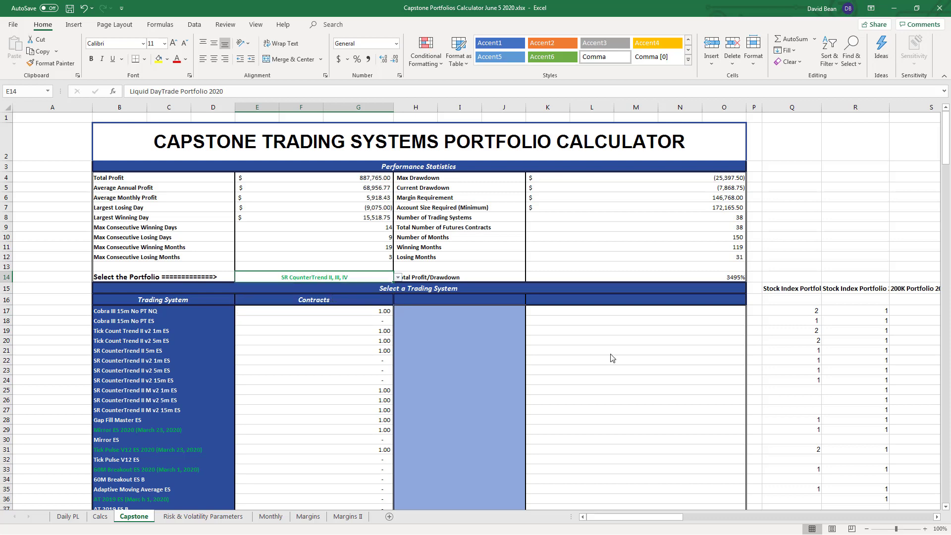
scroll(694, 366, down, 15)
scroll(694, 379, down, 13)
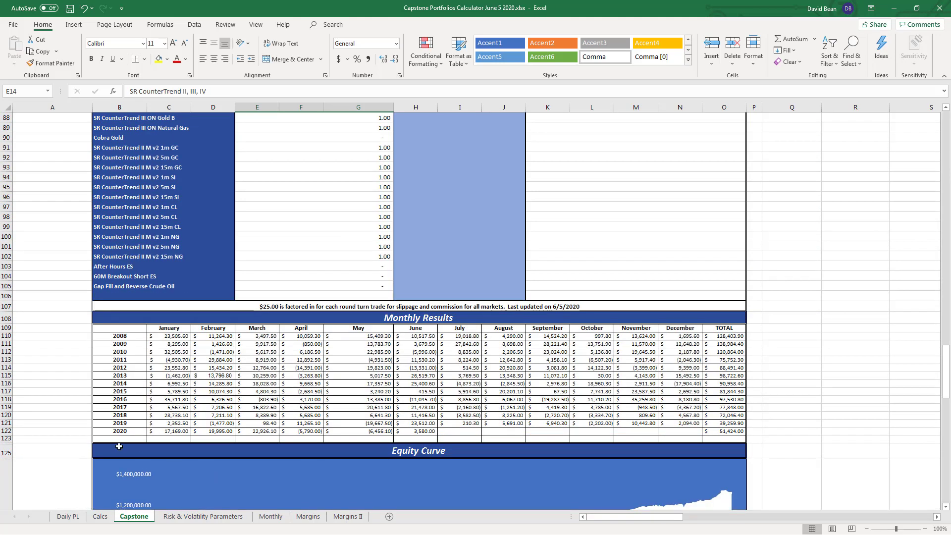
Step: Inspect the February, March, May and June 2020 result formulas without changing them
click(216, 429)
click(260, 431)
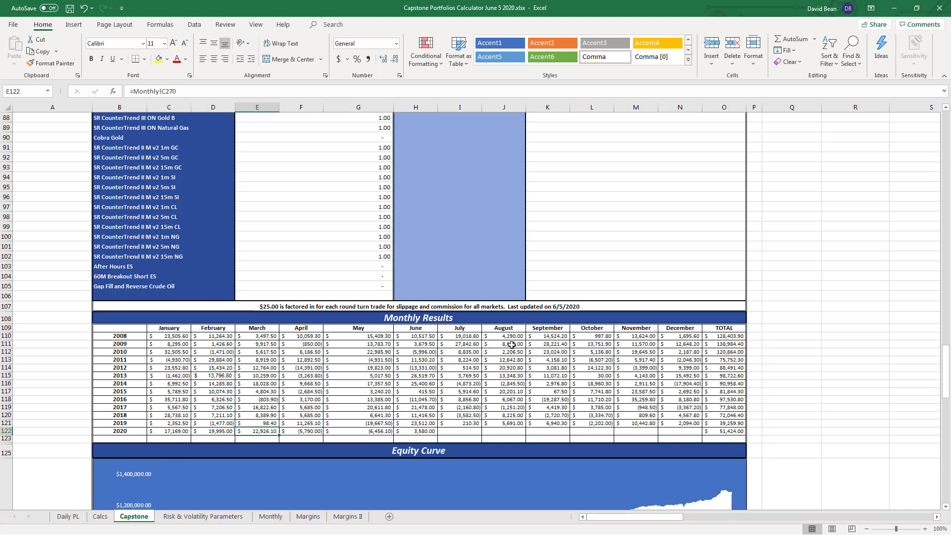
scroll(583, 286, down, 5)
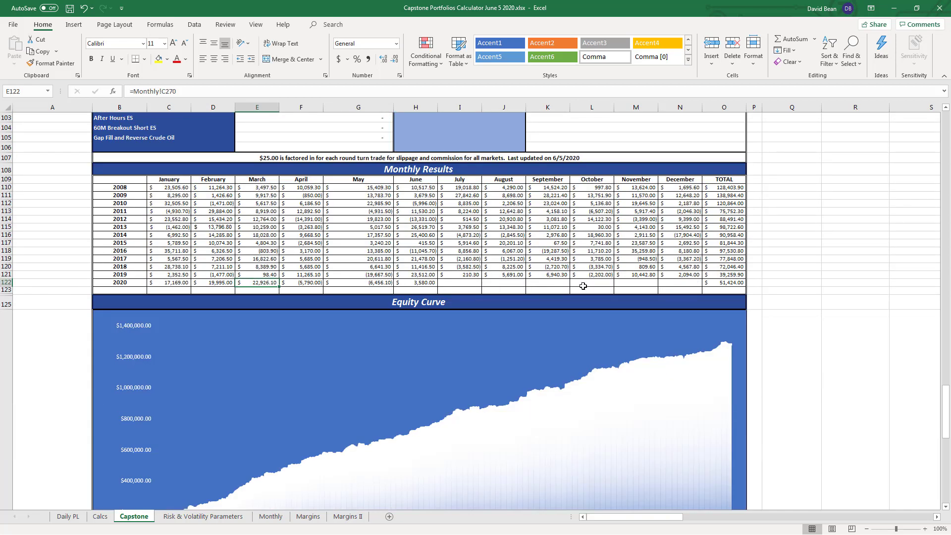
click(307, 288)
click(351, 285)
double_click(417, 286)
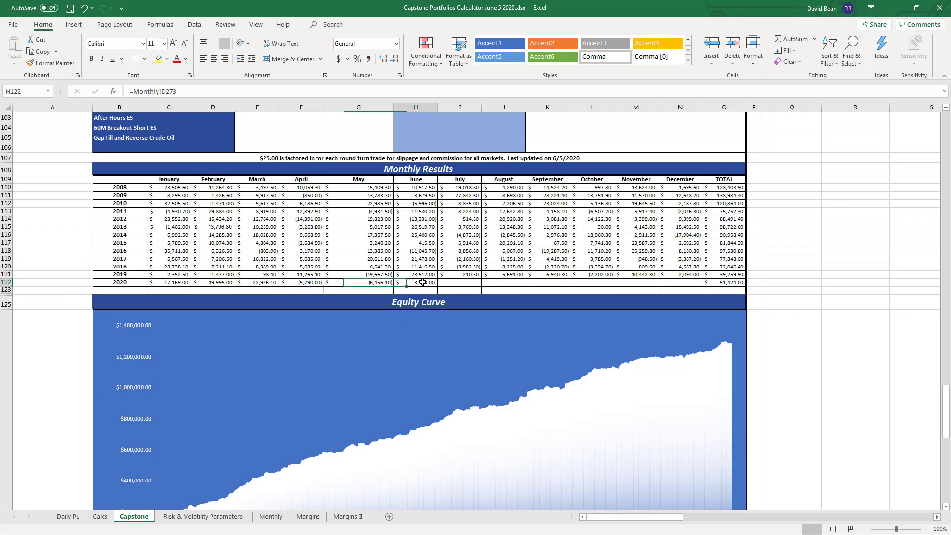
click(310, 283)
click(364, 282)
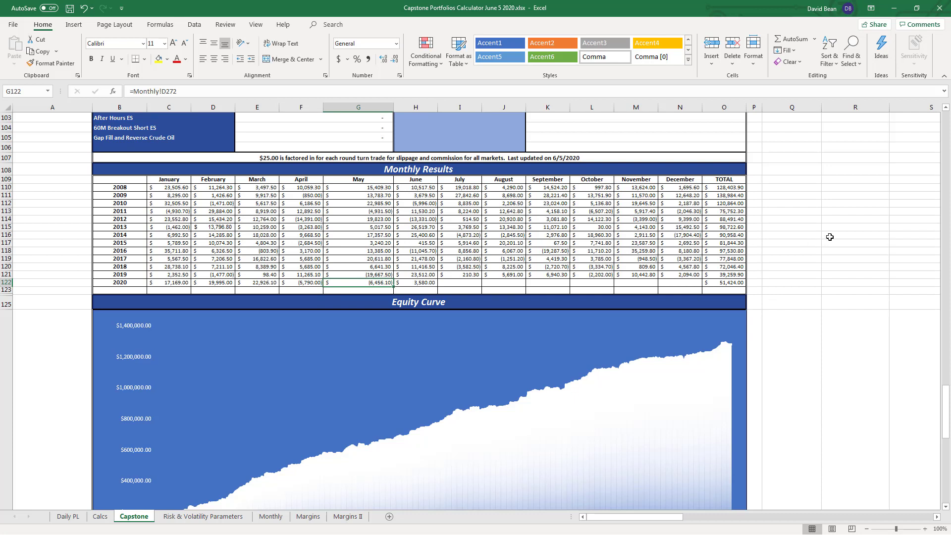
Step: Scroll through the Equity and Drawdown Curves, then return to the top of the sheet
scroll(829, 236, down, 10)
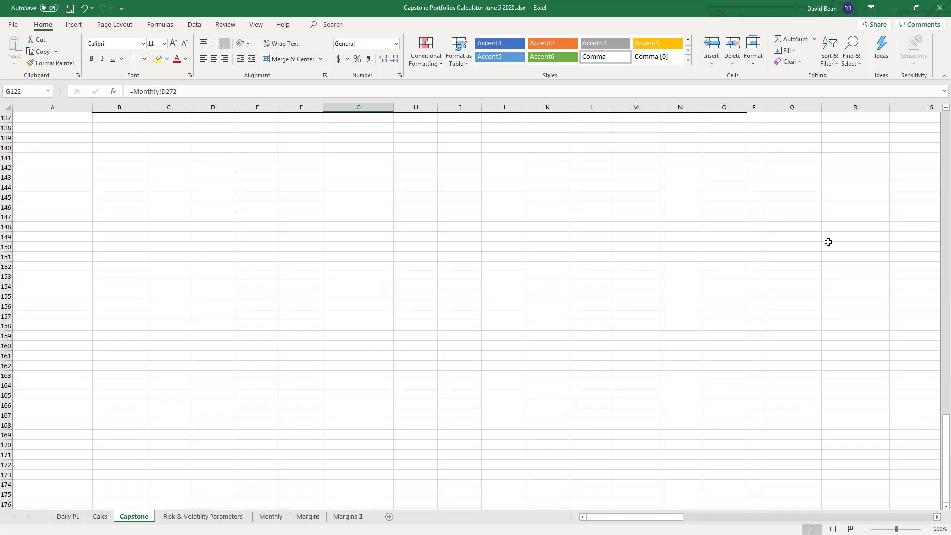
scroll(828, 241, up, 1)
scroll(828, 241, up, 4)
scroll(828, 242, down, 1)
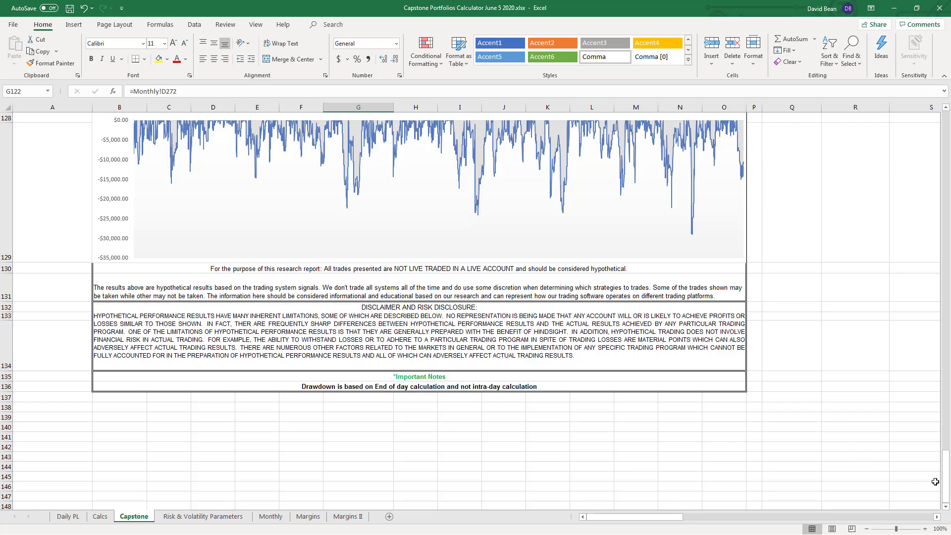
drag(945, 475, 394, 265)
Step: Pick ALL 77 Strategies from the E14 portfolio dropdown
click(336, 278)
click(398, 278)
click(399, 278)
click(399, 278)
scroll(398, 332, down, 7)
scroll(397, 332, down, 3)
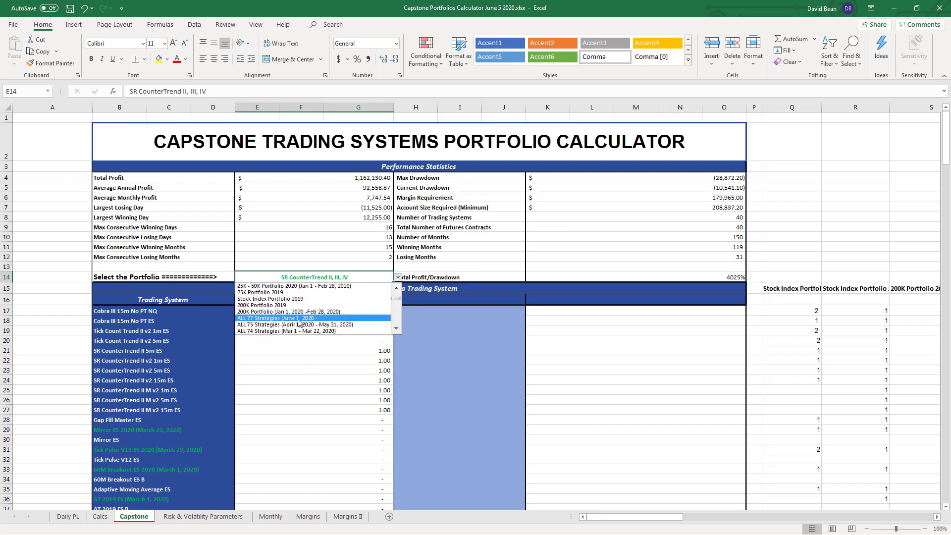
click(300, 319)
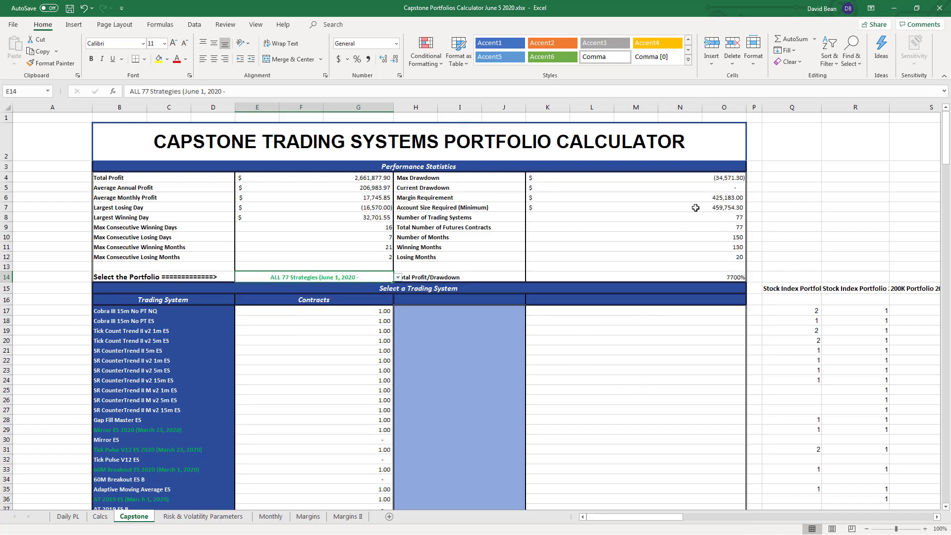
Step: Review the monthly table, the June 2020 result's formula, and the charts, then return to the top
click(706, 189)
click(674, 350)
scroll(636, 439, down, 20)
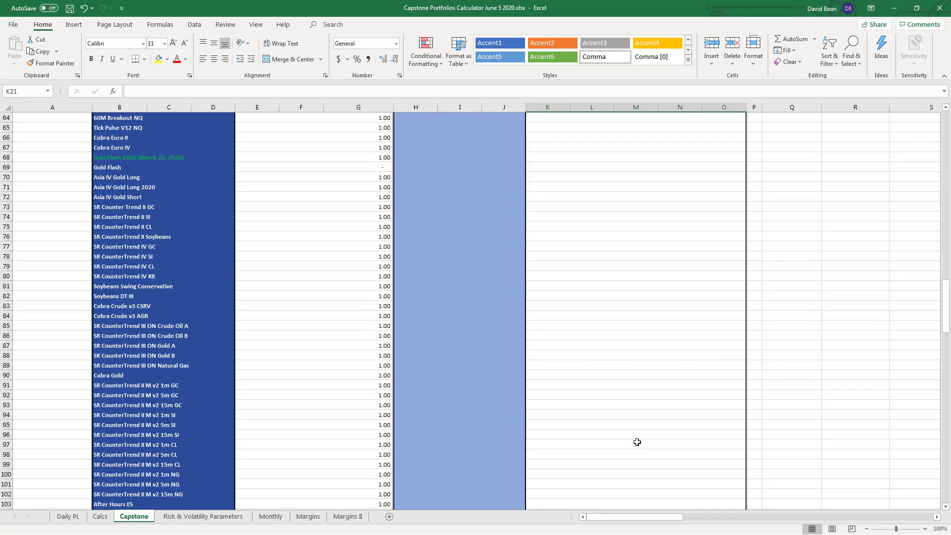
scroll(643, 430, down, 3)
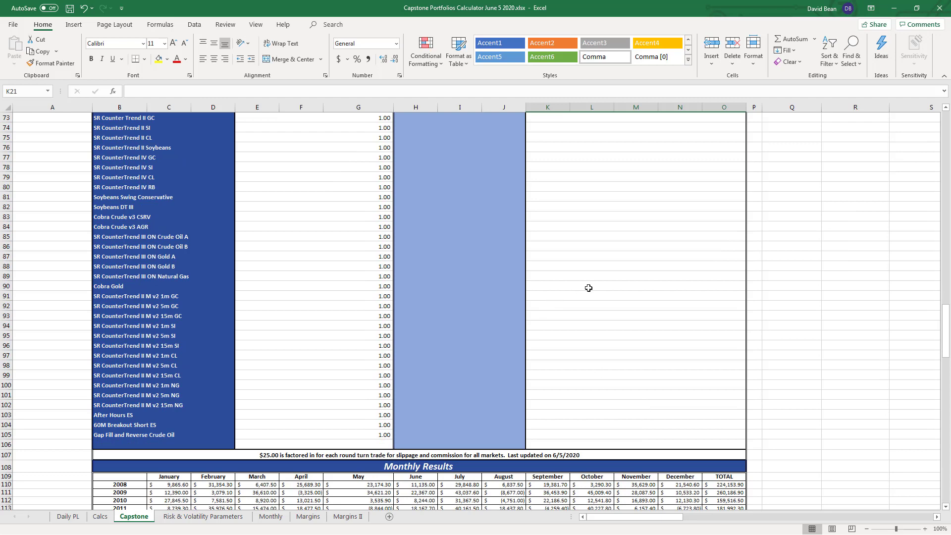
scroll(579, 277, down, 4)
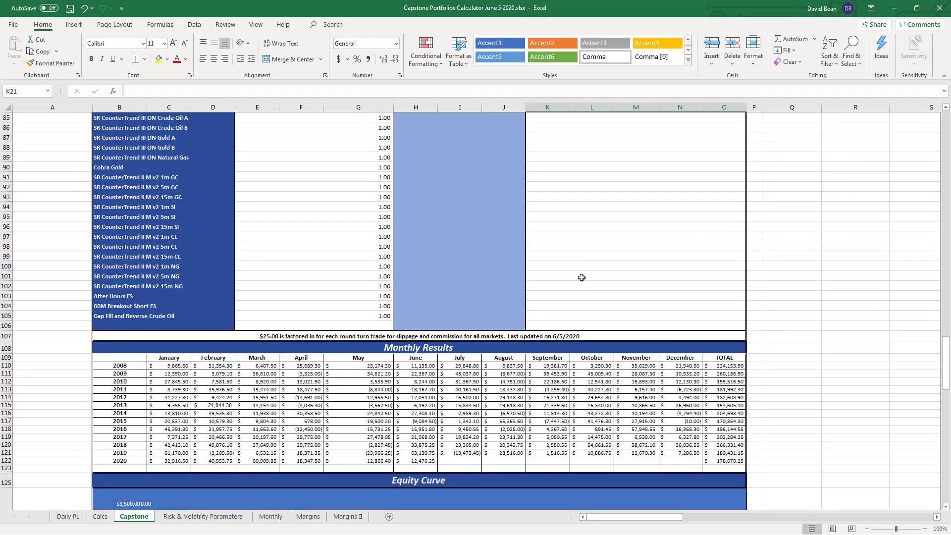
scroll(582, 278, down, 2)
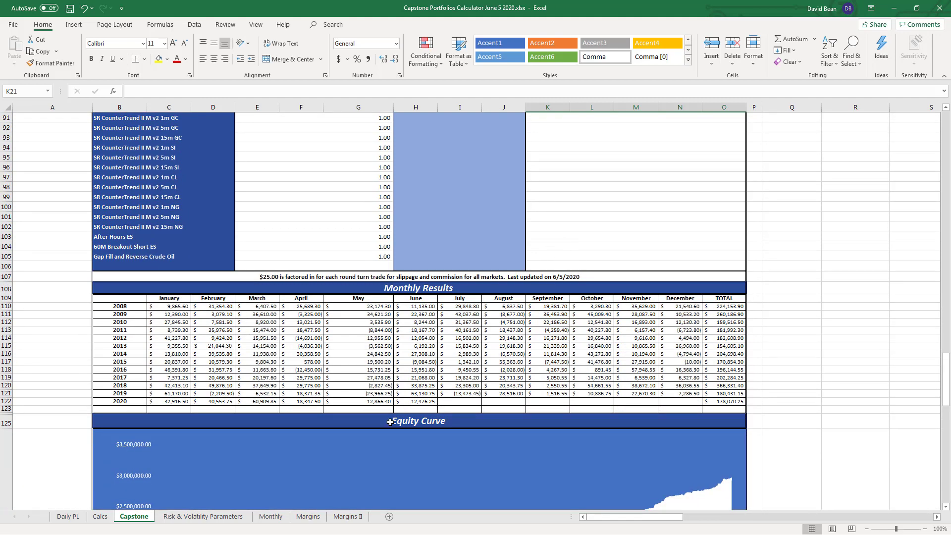
click(410, 403)
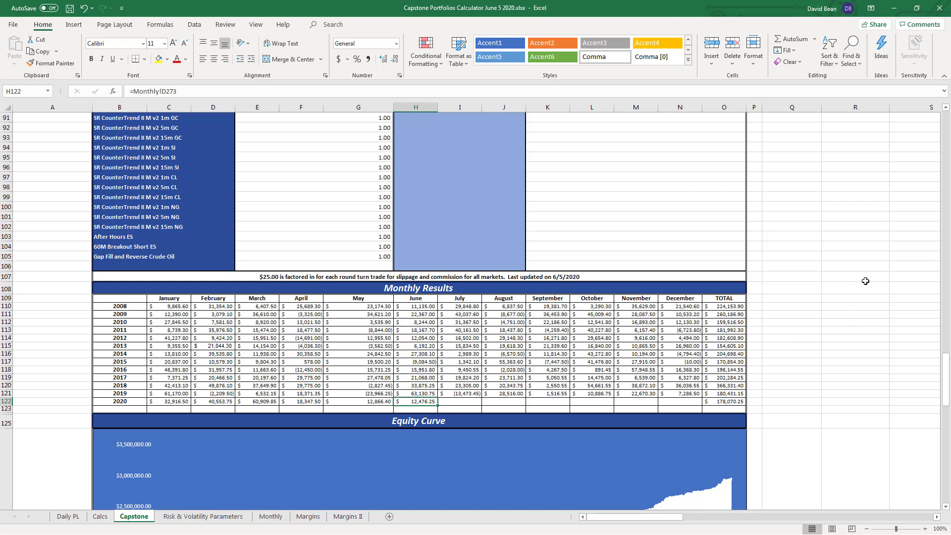
scroll(852, 285, down, 6)
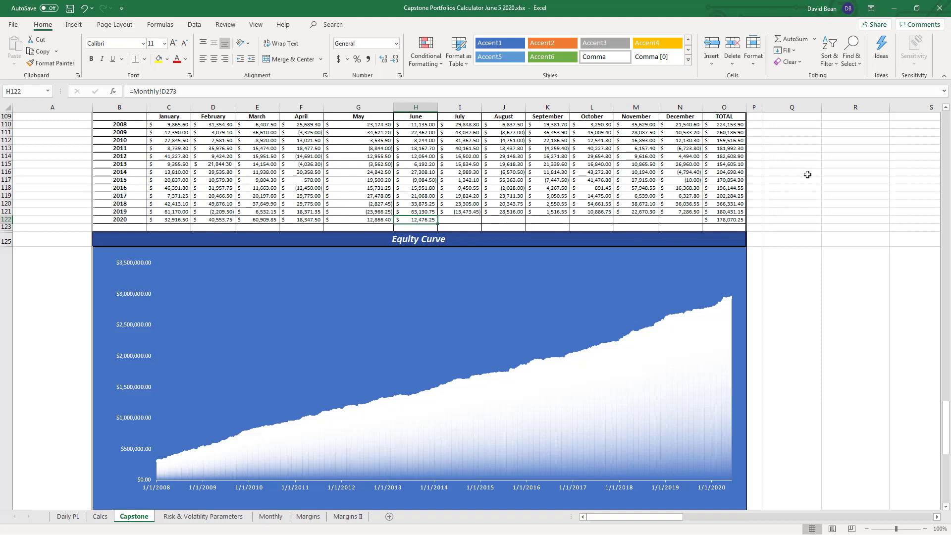
scroll(807, 176, down, 6)
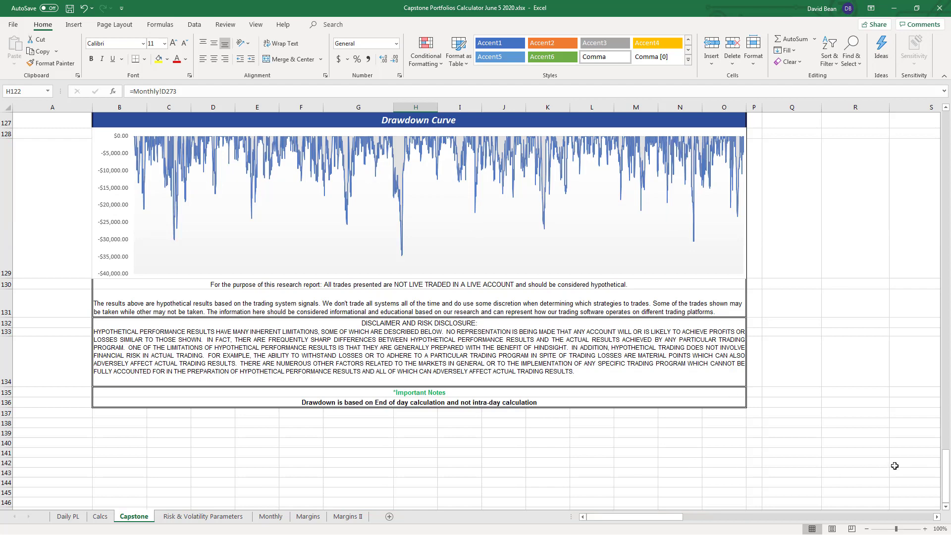
drag(948, 476, 945, 133)
Step: Open the E14 portfolio list and browse down through the options
click(350, 279)
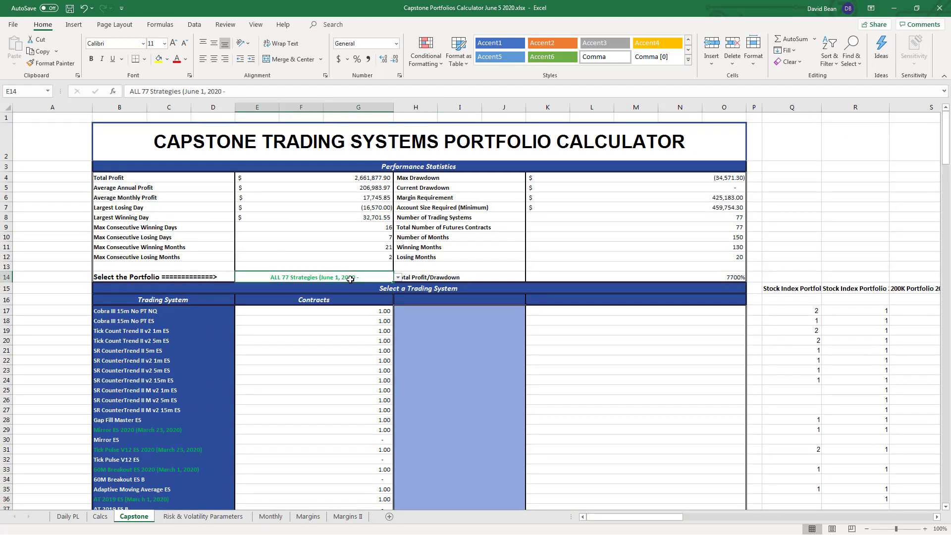
click(398, 278)
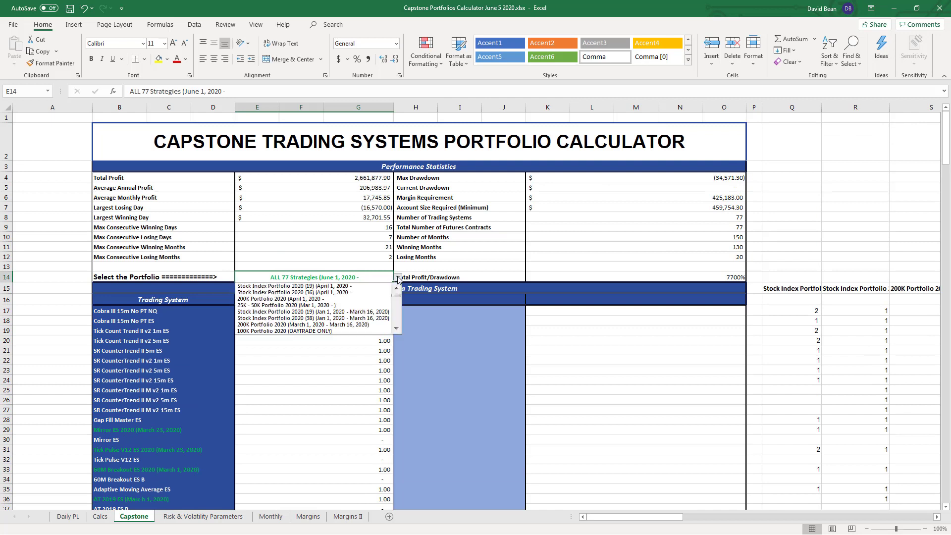
click(396, 329)
click(396, 329)
click(396, 329)
click(396, 329)
click(396, 329)
click(396, 328)
click(396, 329)
click(396, 329)
click(396, 329)
click(396, 329)
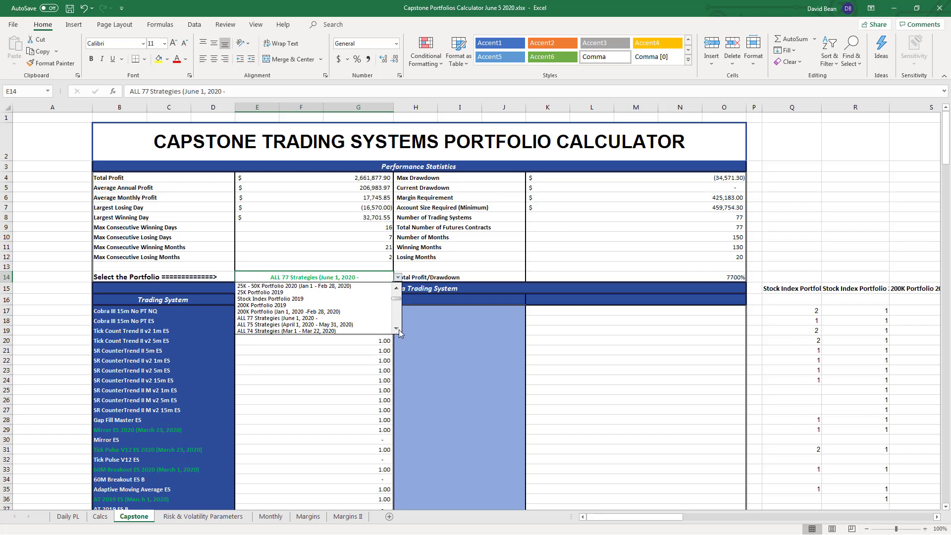
Step: Select Micro Stock Index & Gold (June 1, 2020 -) and check the minimum account size calculation
click(399, 329)
click(399, 329)
click(399, 328)
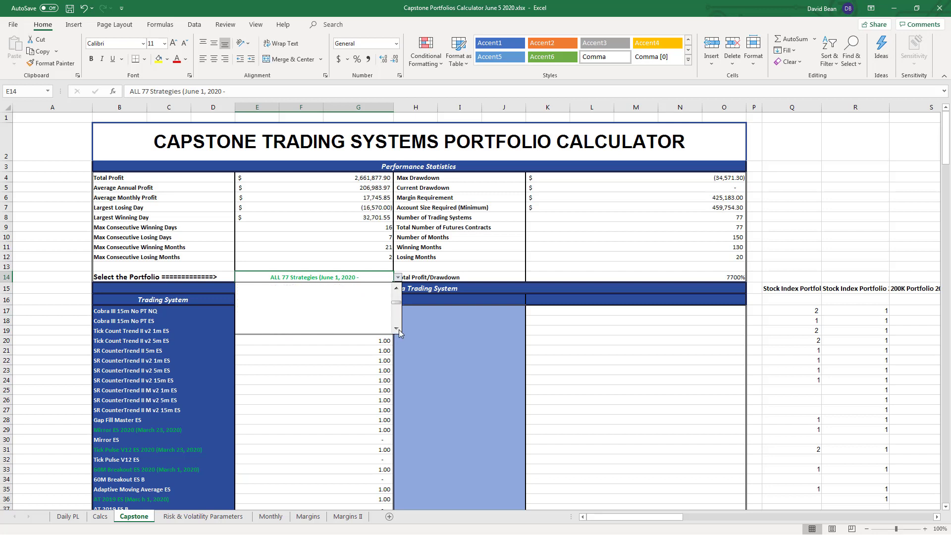
click(397, 290)
click(397, 289)
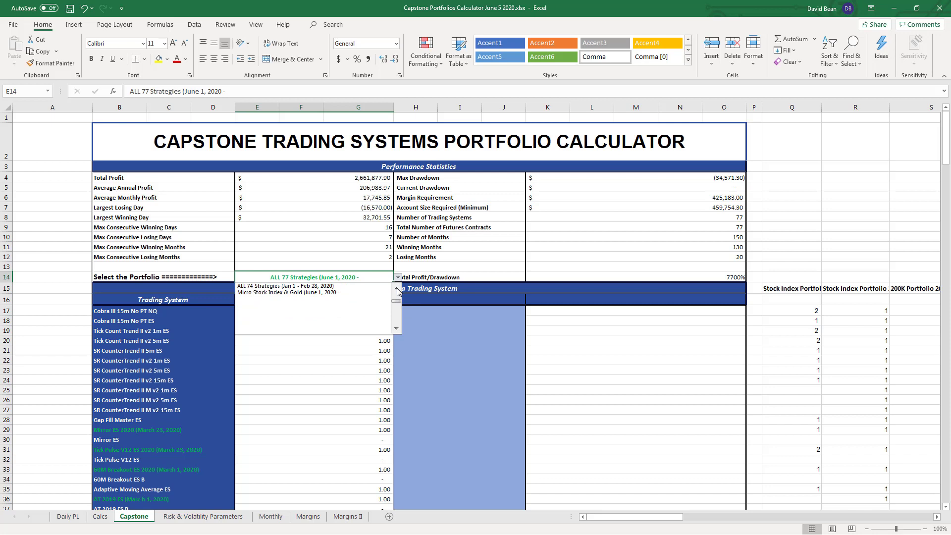
click(379, 292)
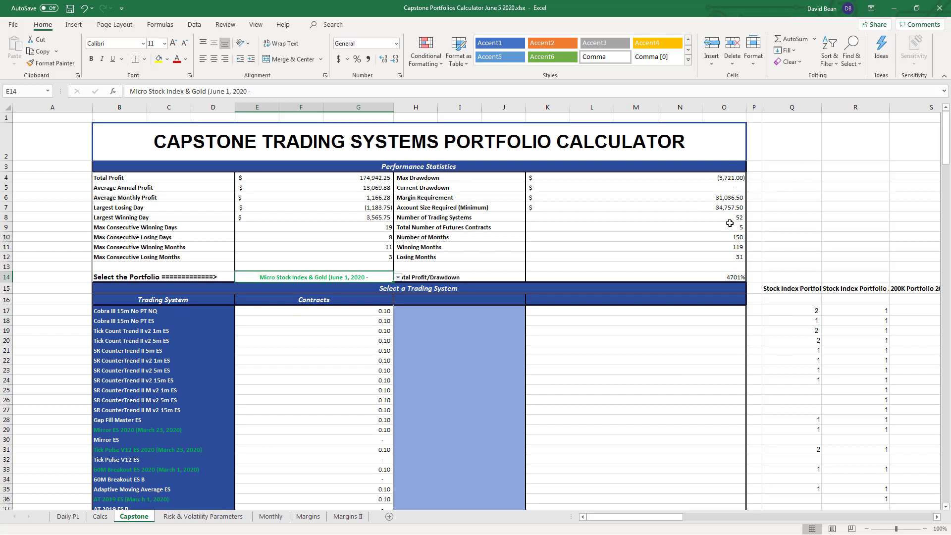
click(711, 207)
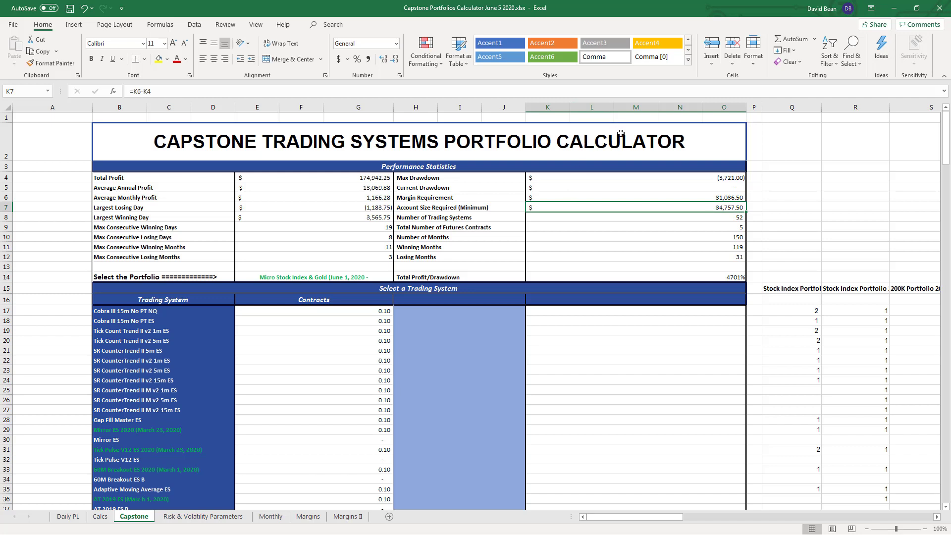
click(624, 195)
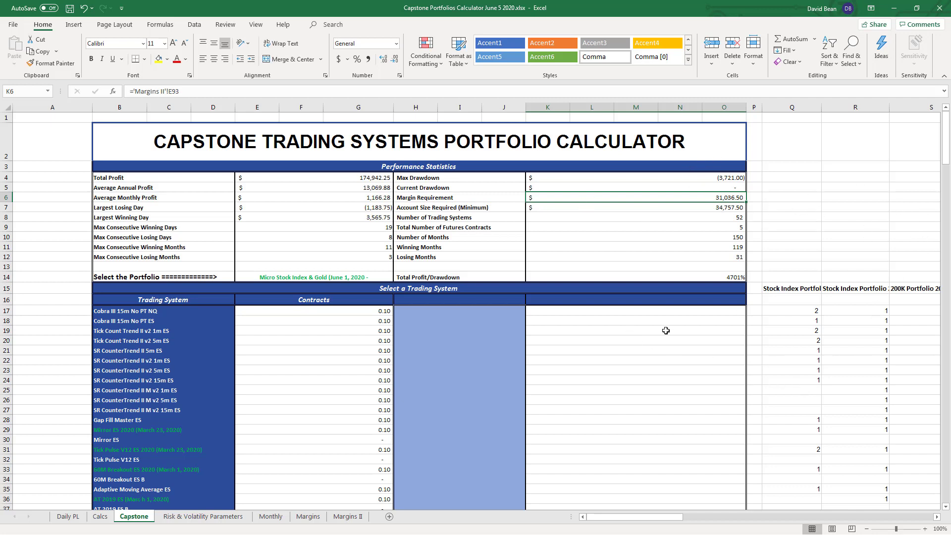
scroll(696, 314, down, 10)
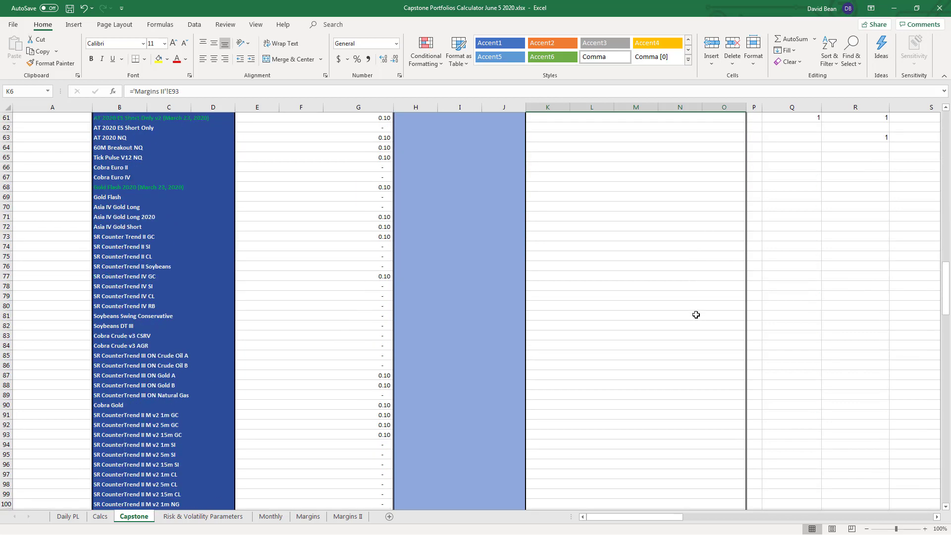
scroll(696, 314, down, 20)
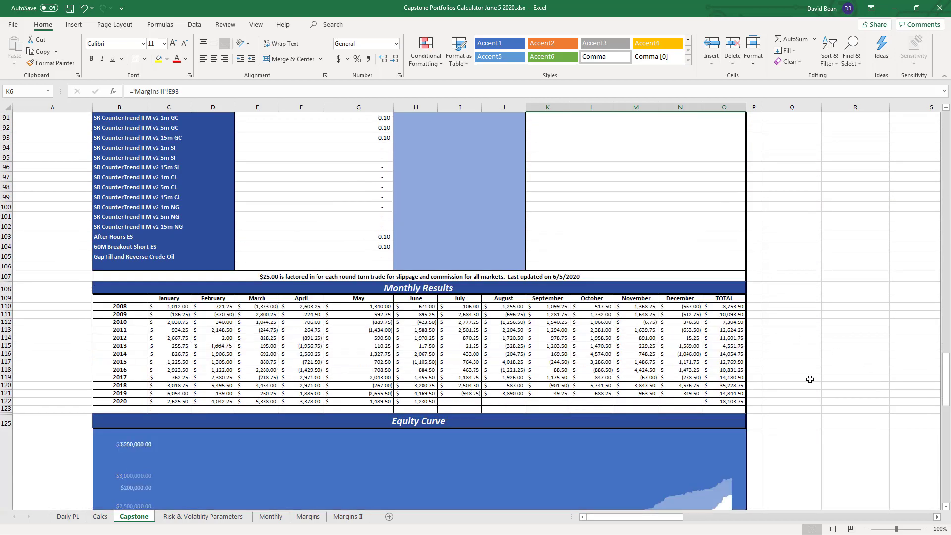
click(738, 401)
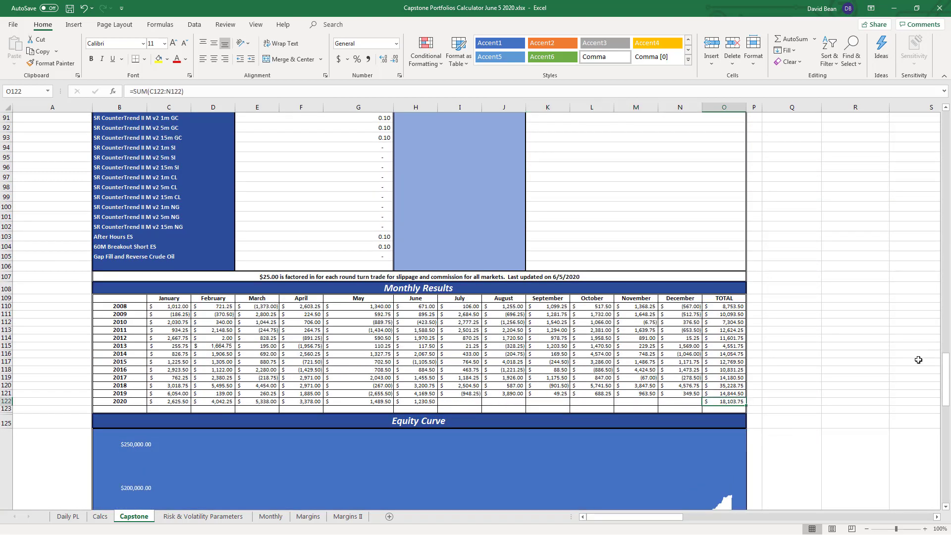
scroll(860, 302, down, 2)
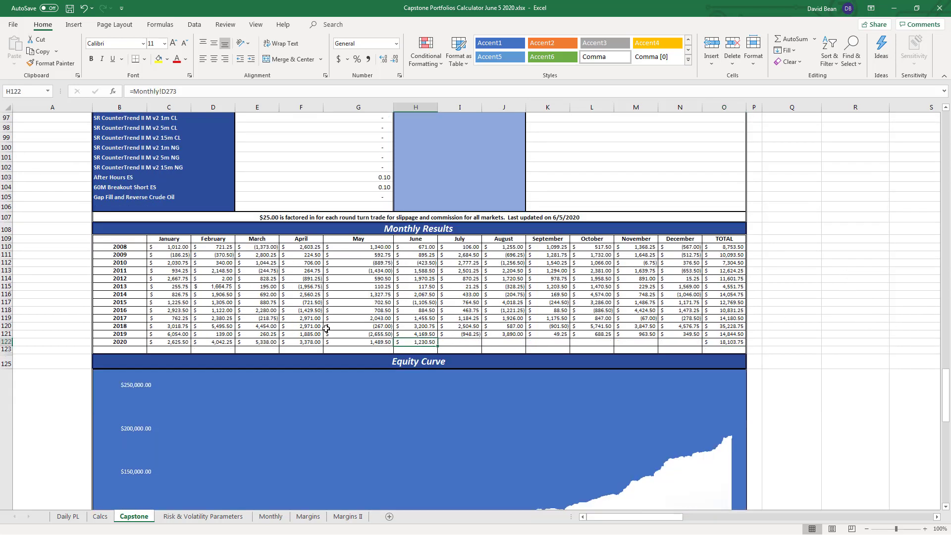
click(364, 348)
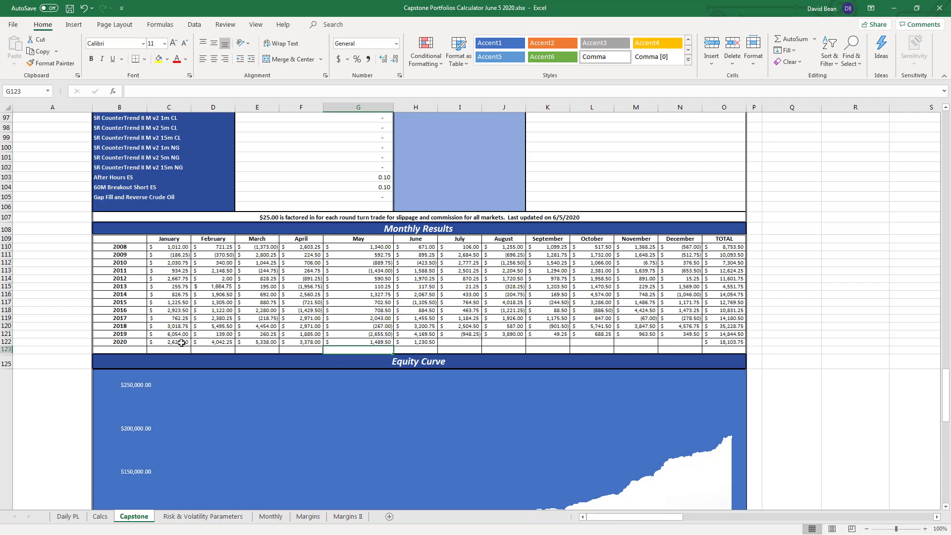
drag(179, 341, 425, 341)
click(860, 262)
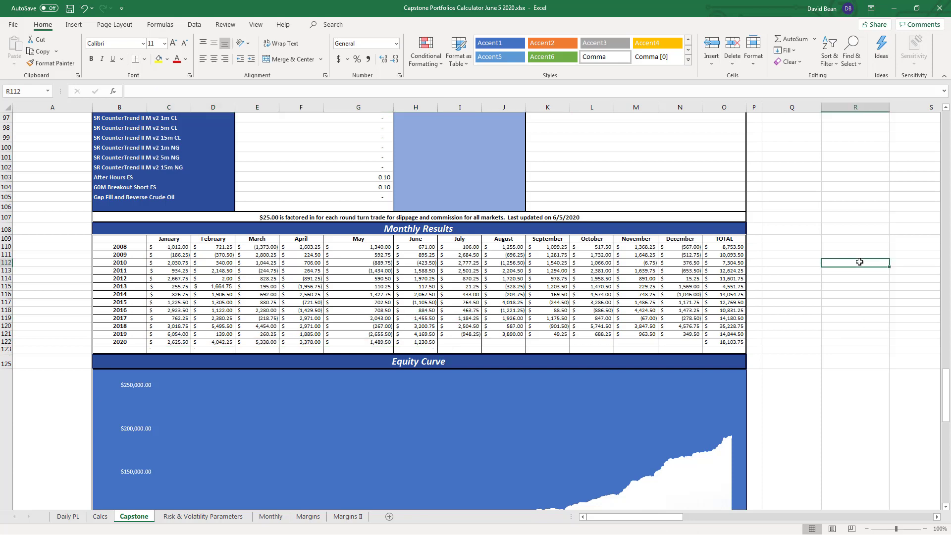
scroll(843, 269, down, 3)
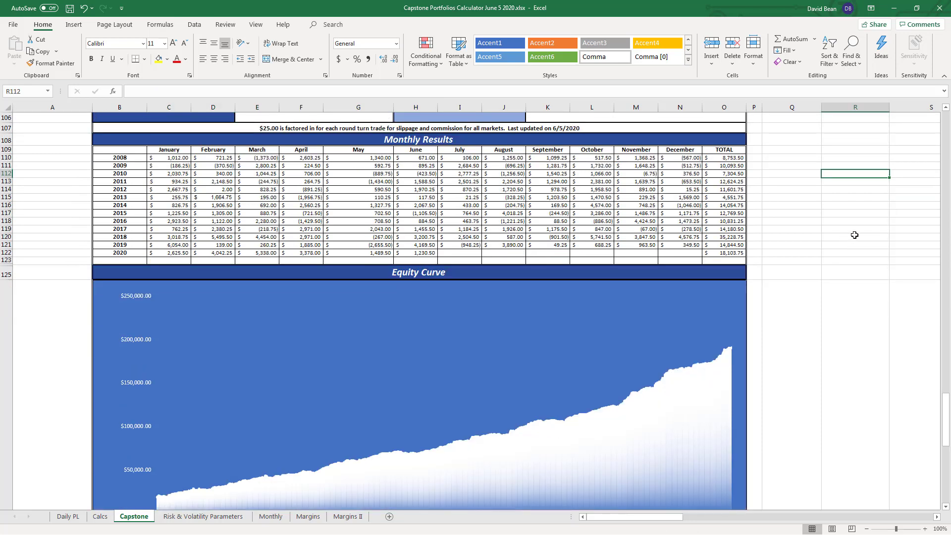
scroll(856, 222, down, 8)
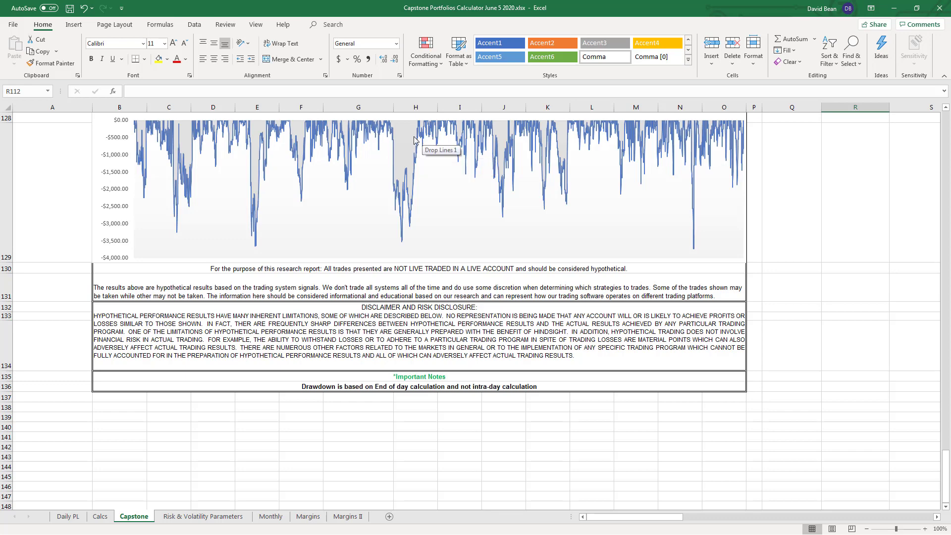
Step: Read the deepest drawdown point value on the drawdown chart's data series
click(568, 210)
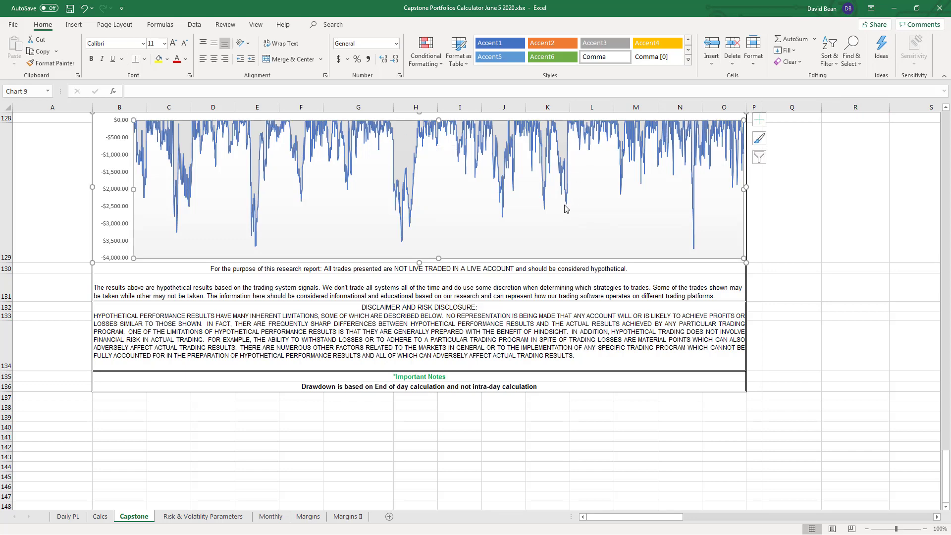
mouse_move(570, 209)
click(694, 254)
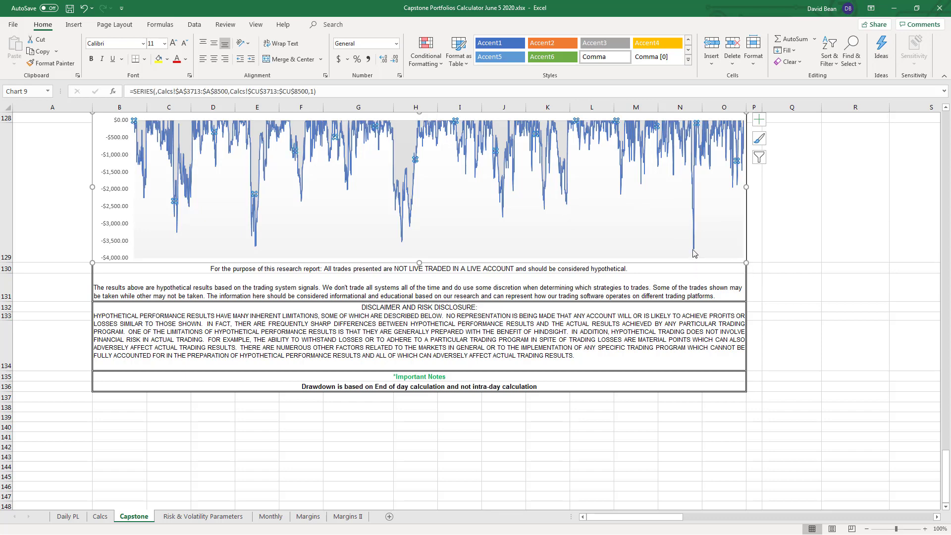
click(694, 253)
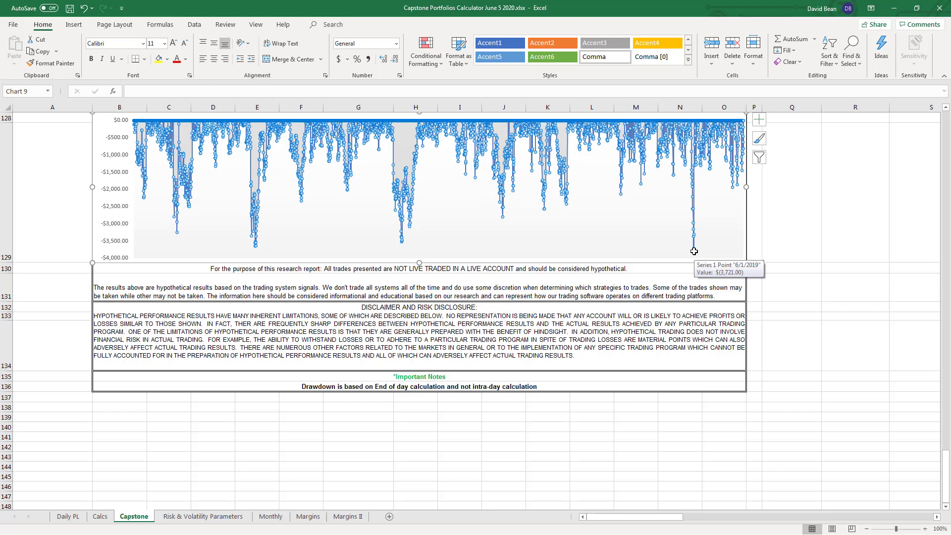
click(902, 316)
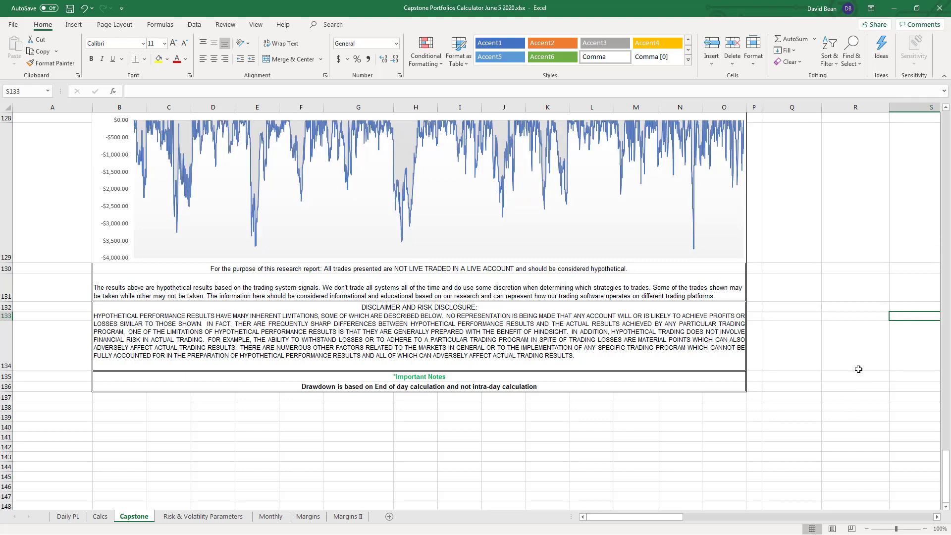
Step: Back at the top, choose Stock Index Portfolio 2020 (19) in the E14 dropdown
scroll(856, 367, up, 10)
scroll(856, 229, up, 20)
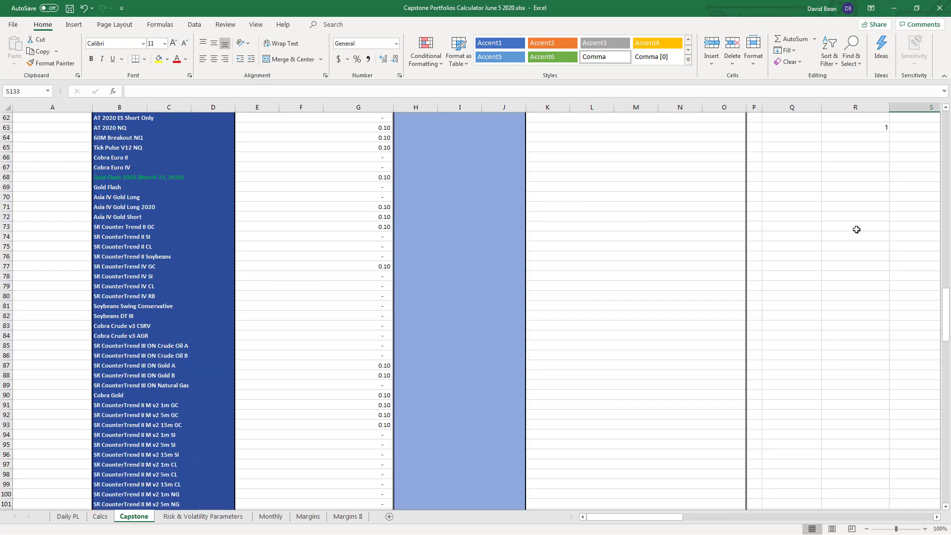
scroll(856, 229, up, 2)
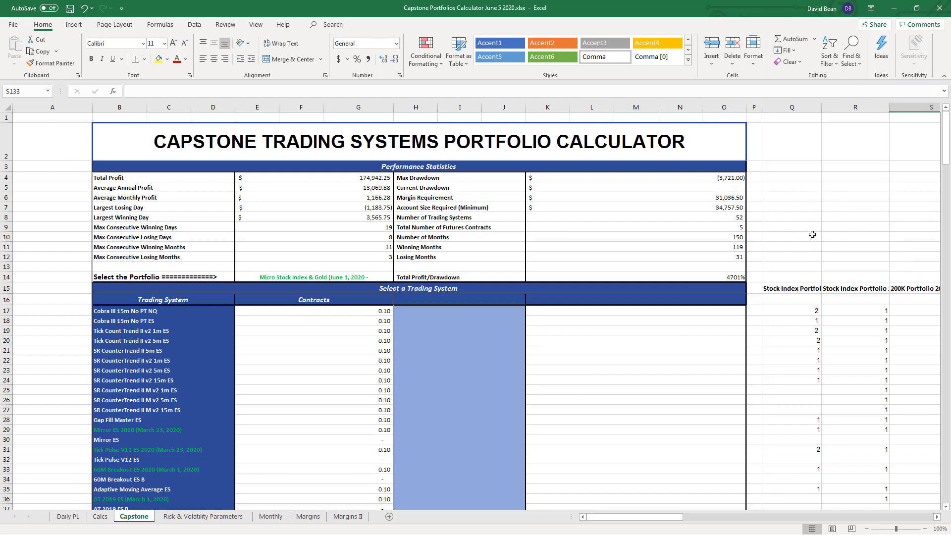
click(312, 278)
click(398, 278)
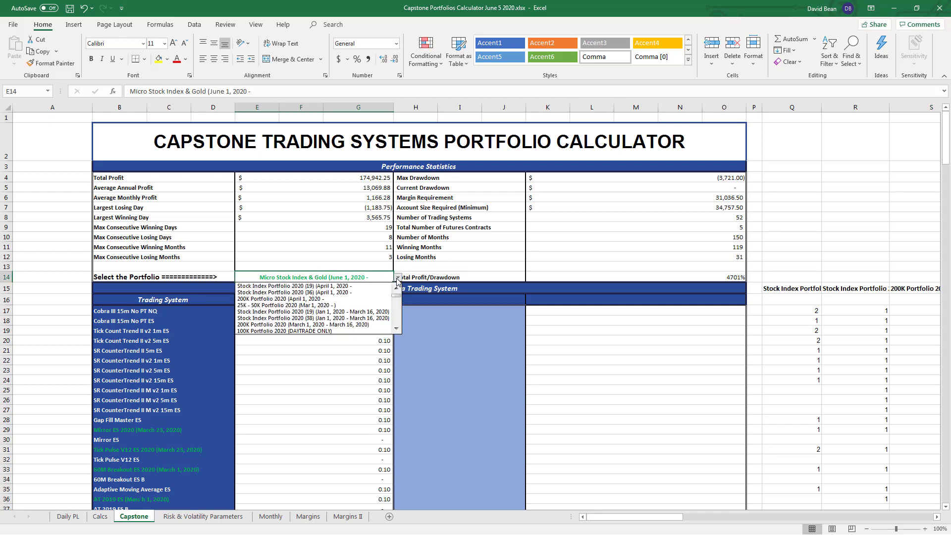
click(287, 289)
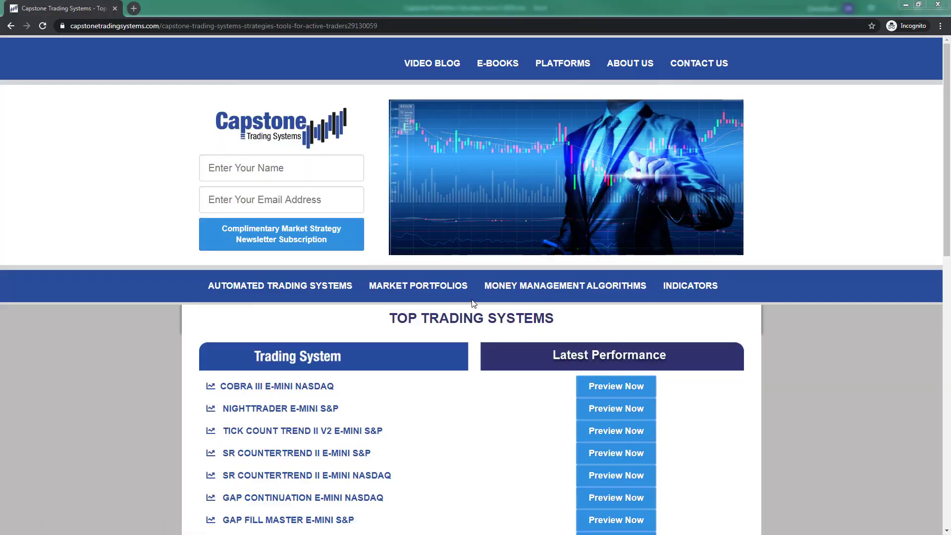
Step: Go to Market Portfolios and follow the Download the Portfolio Calculator link
click(439, 286)
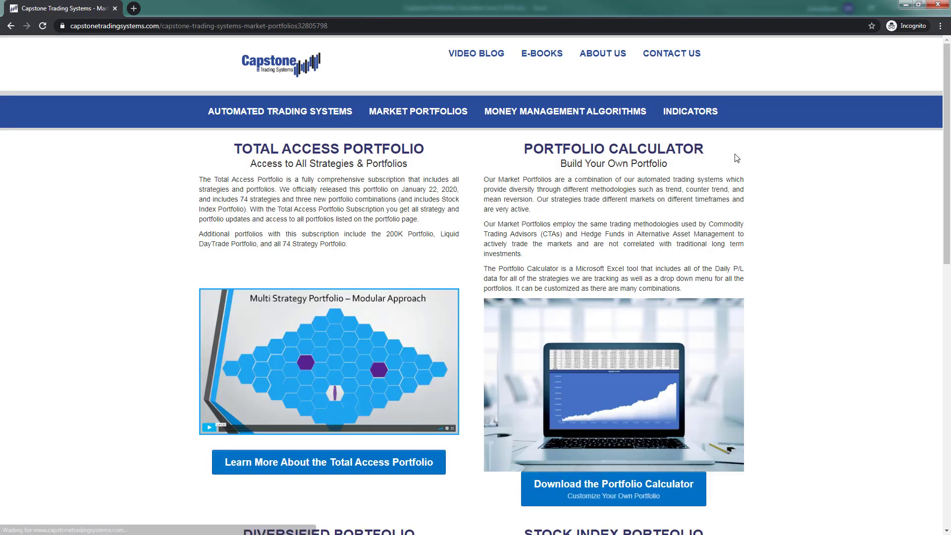
scroll(286, 147, down, 1)
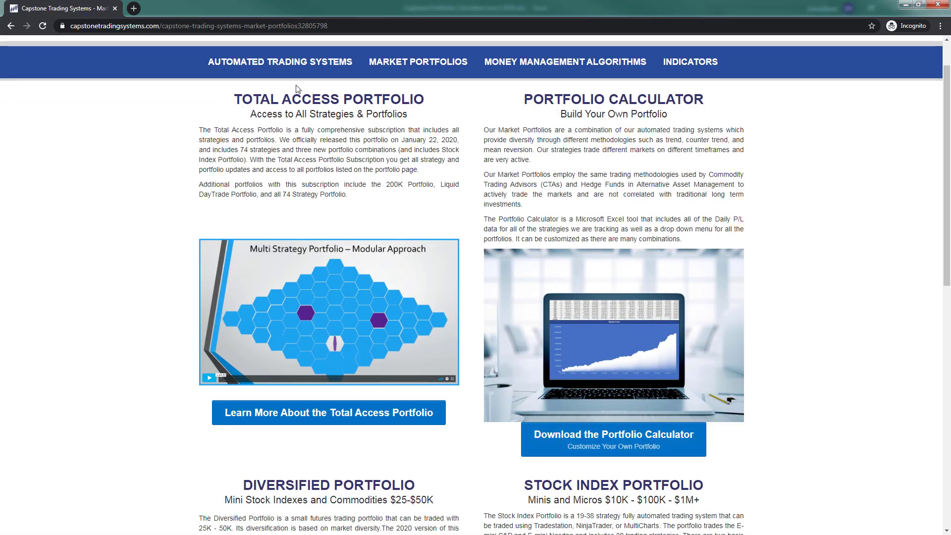
scroll(223, 294, down, 5)
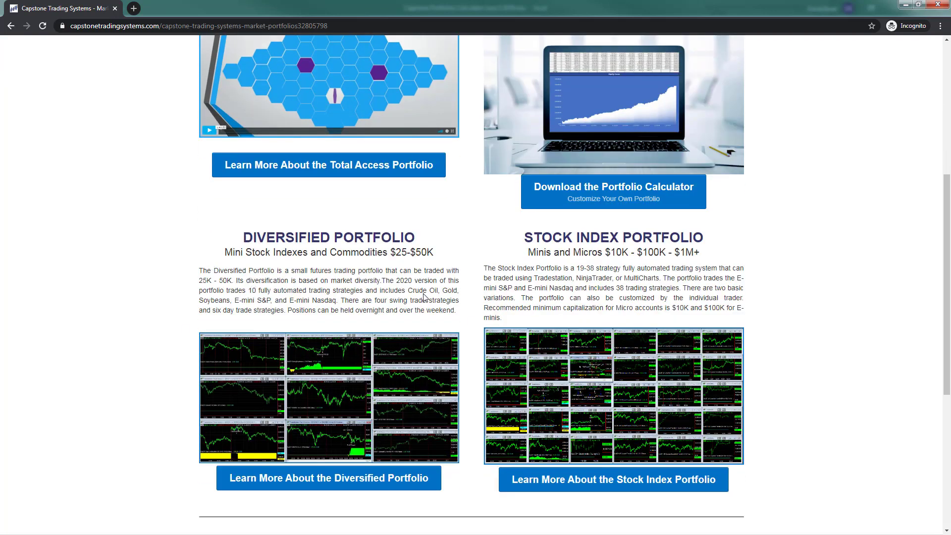
scroll(346, 297, up, 6)
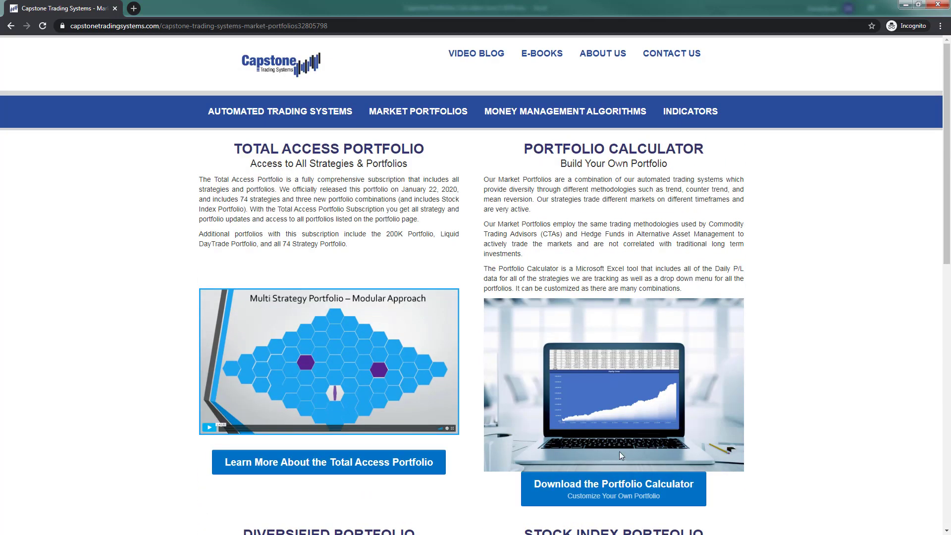
click(634, 483)
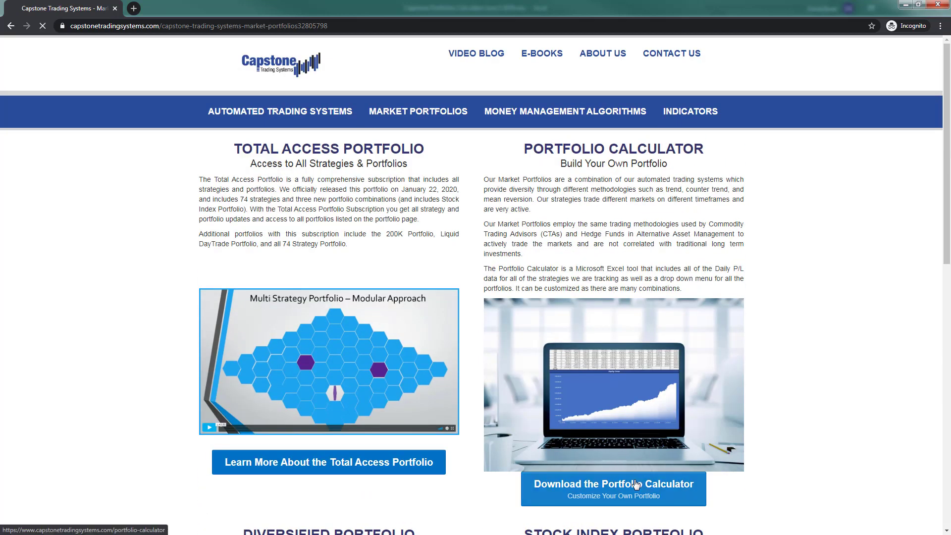